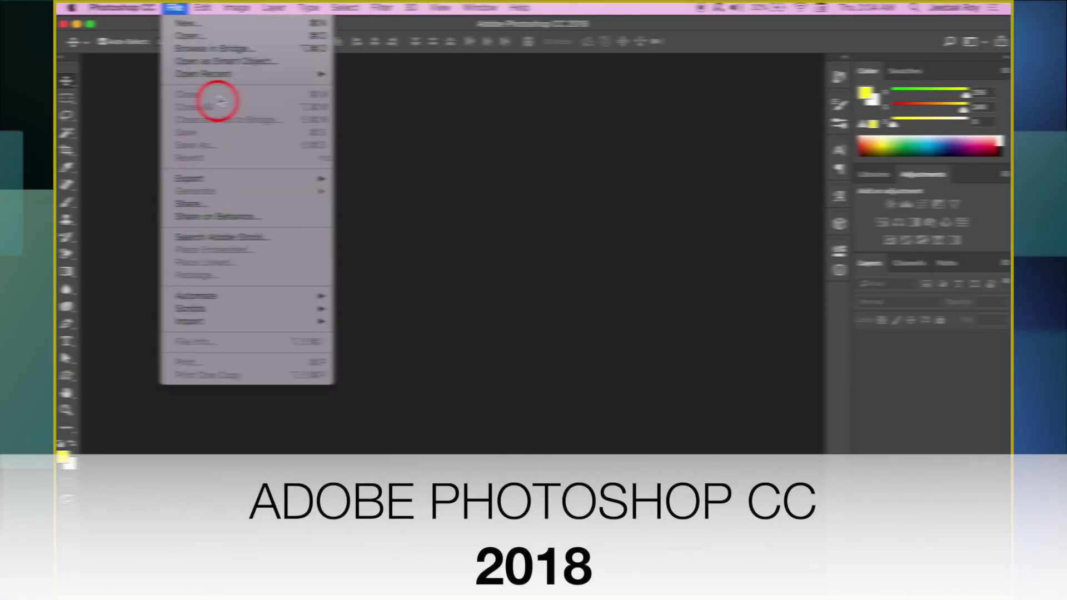
# Step: Open the recent file Tutorial1.psd and compare the original photo with the final composite by toggling the Original layer's visibility
pyautogui.moveTo(322, 74)
pyautogui.click(358, 74)
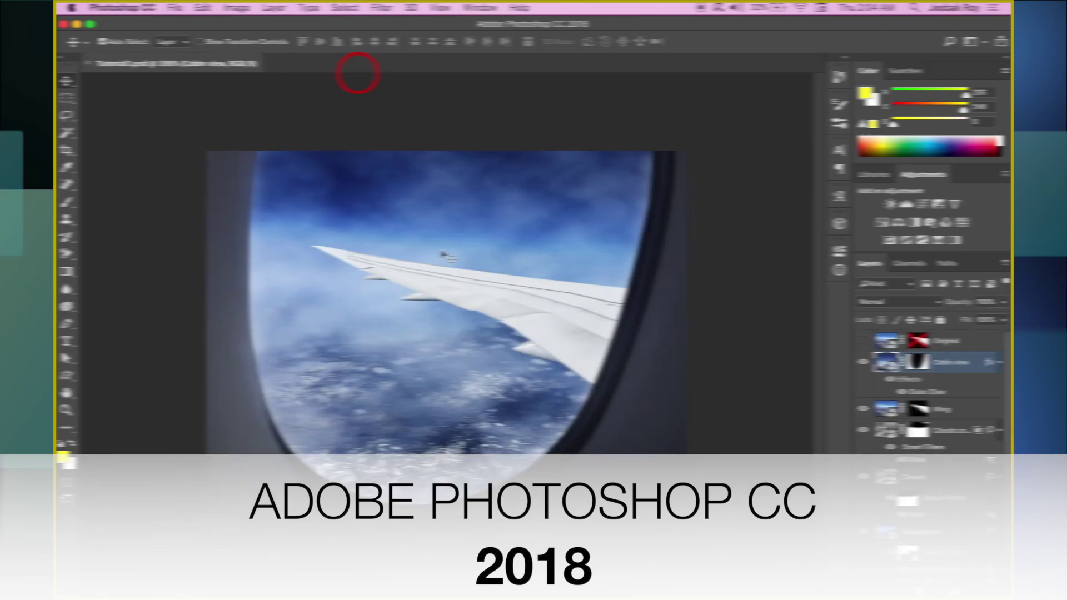
pyautogui.press('super+0')
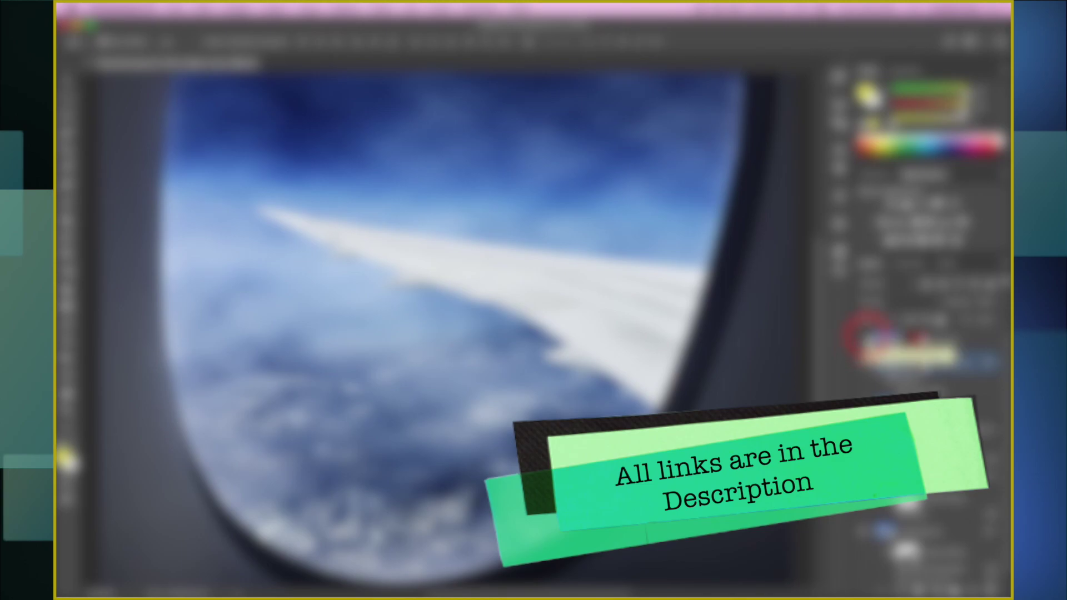
pyautogui.click(863, 340)
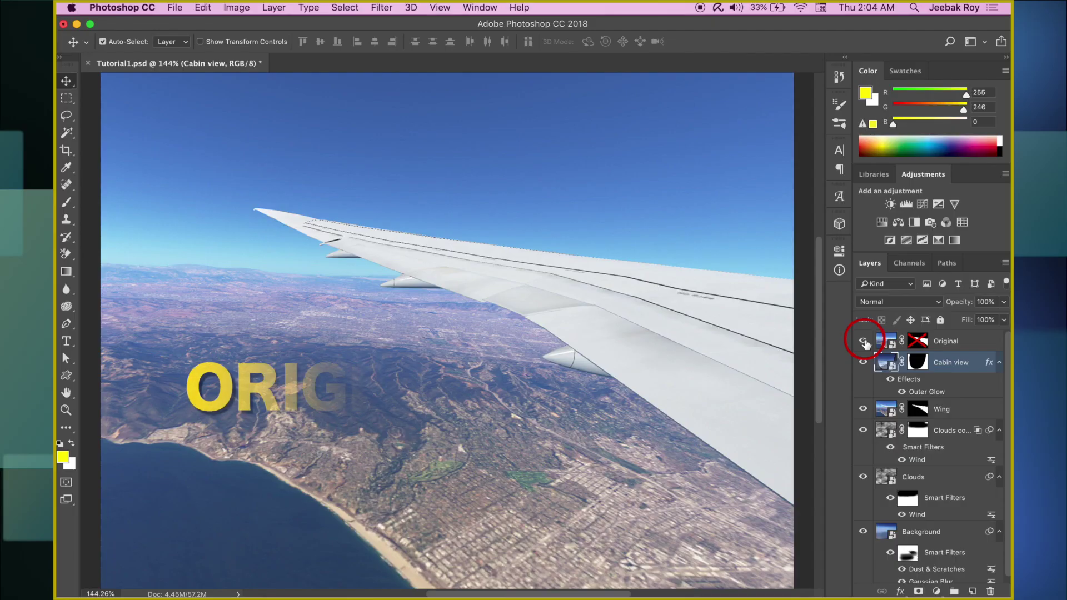
pyautogui.click(863, 341)
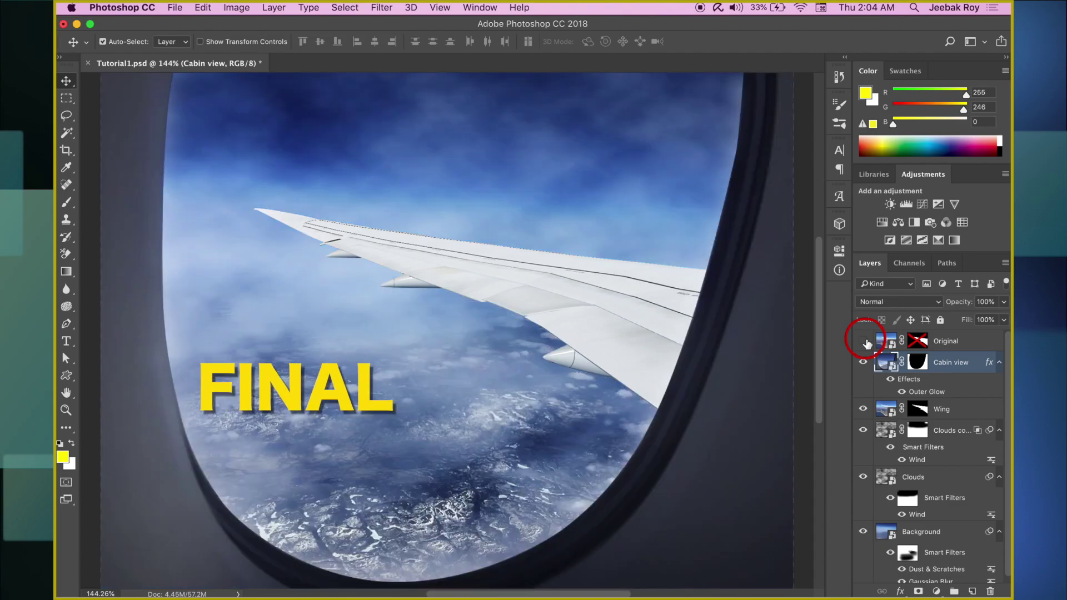
# Step: Close Tutorial1.psd and save its changes
pyautogui.moveTo(864, 361)
pyautogui.mouseDown()
pyautogui.moveTo(863, 531)
pyautogui.moveTo(866, 357)
pyautogui.mouseUp()
pyautogui.click(88, 65)
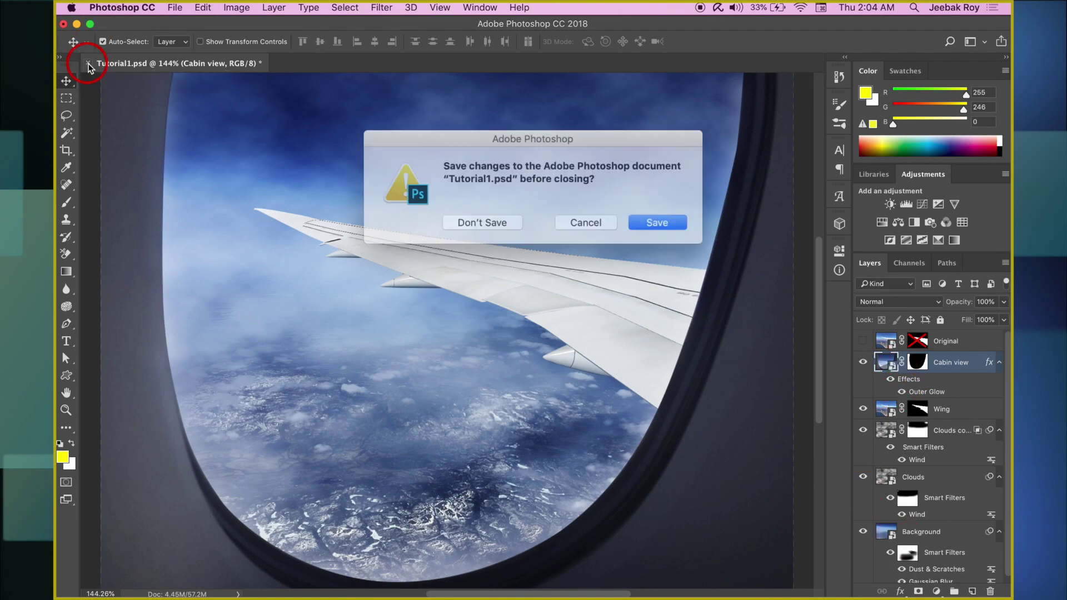
pyautogui.click(636, 220)
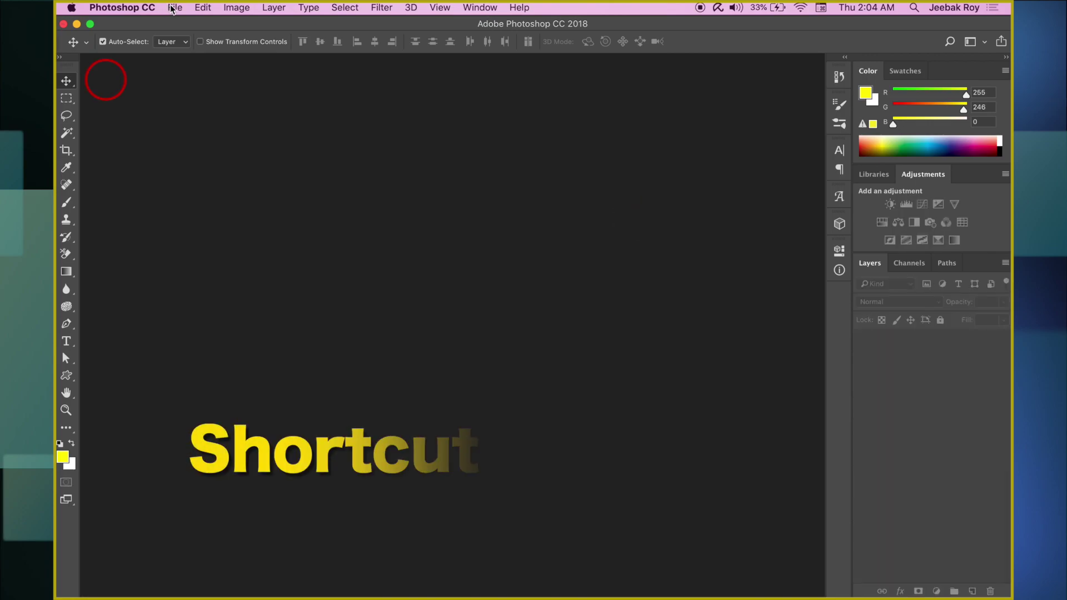
# Step: Create a new 1920 x 1080 px RGB document at 182.88 ppi with a white background
pyautogui.click(175, 8)
pyautogui.click(177, 23)
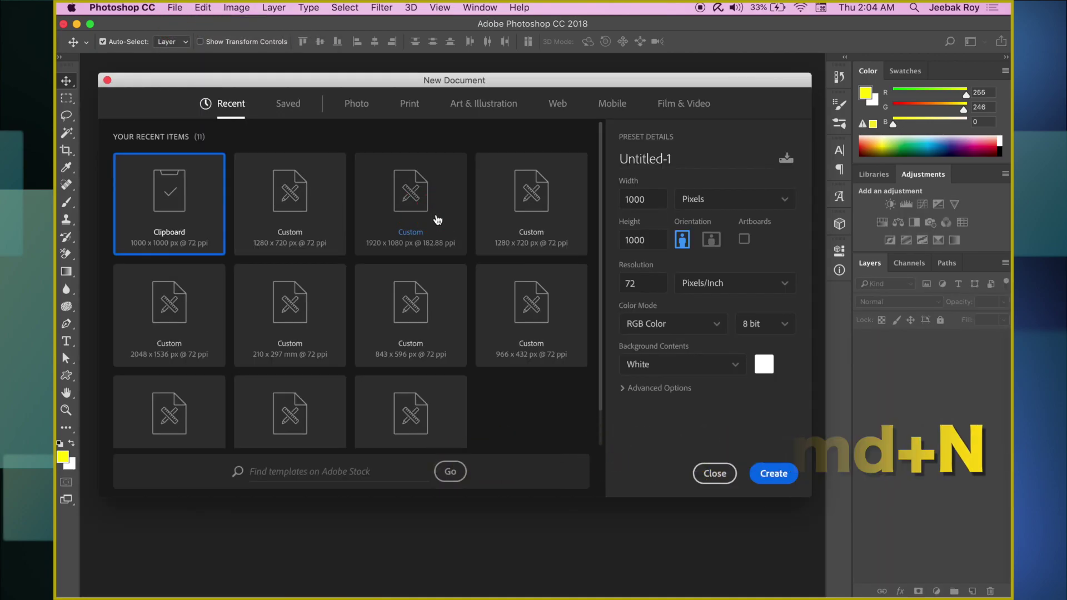
pyautogui.click(436, 217)
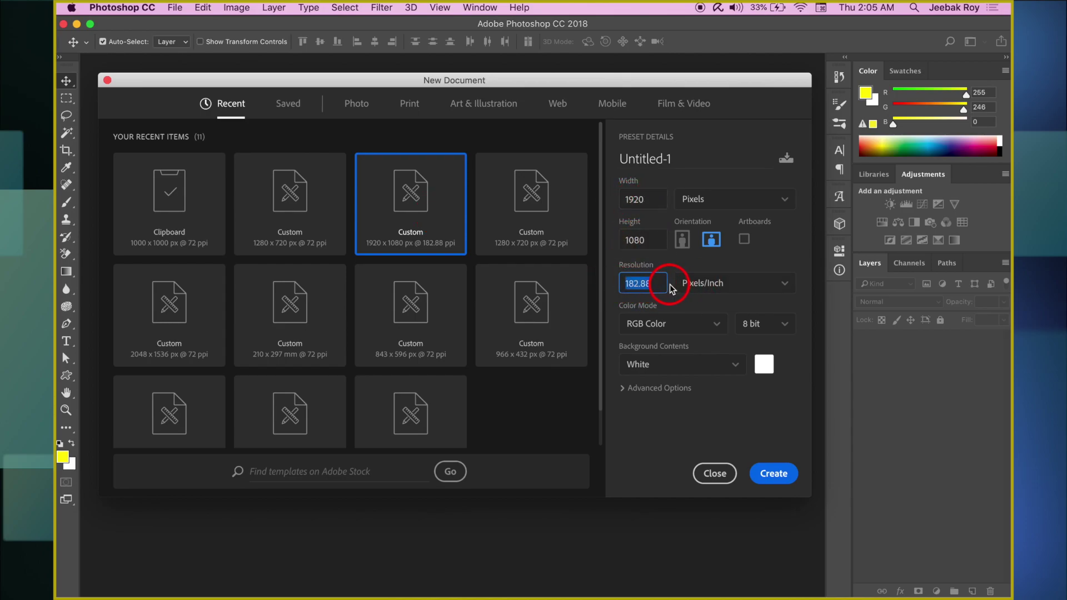
pyautogui.click(767, 474)
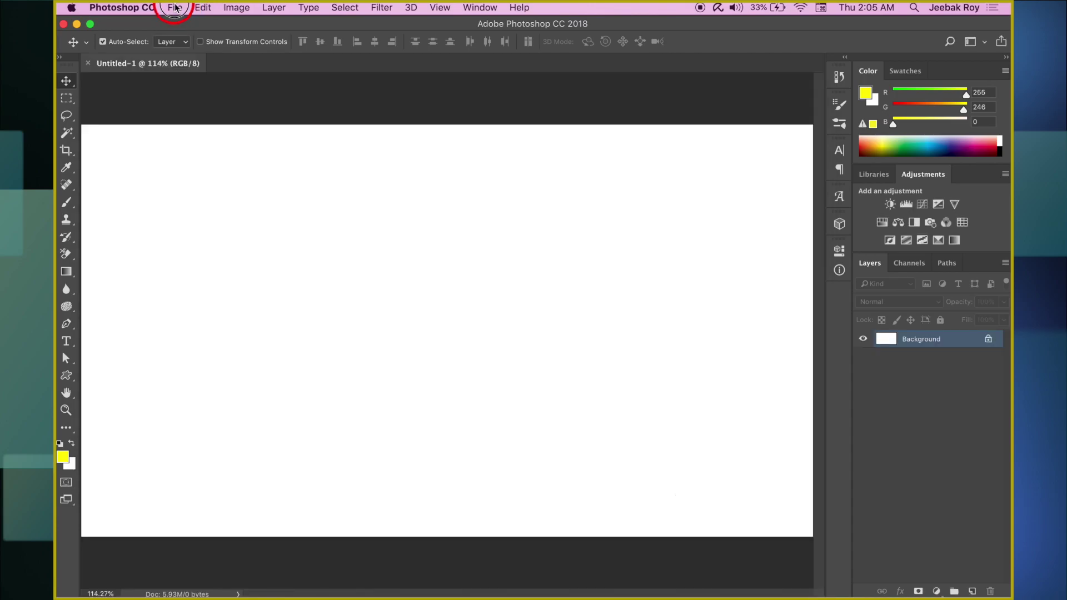
# Step: Place the airplane wing photo as an embedded layer in the new document
pyautogui.click(175, 8)
pyautogui.click(243, 251)
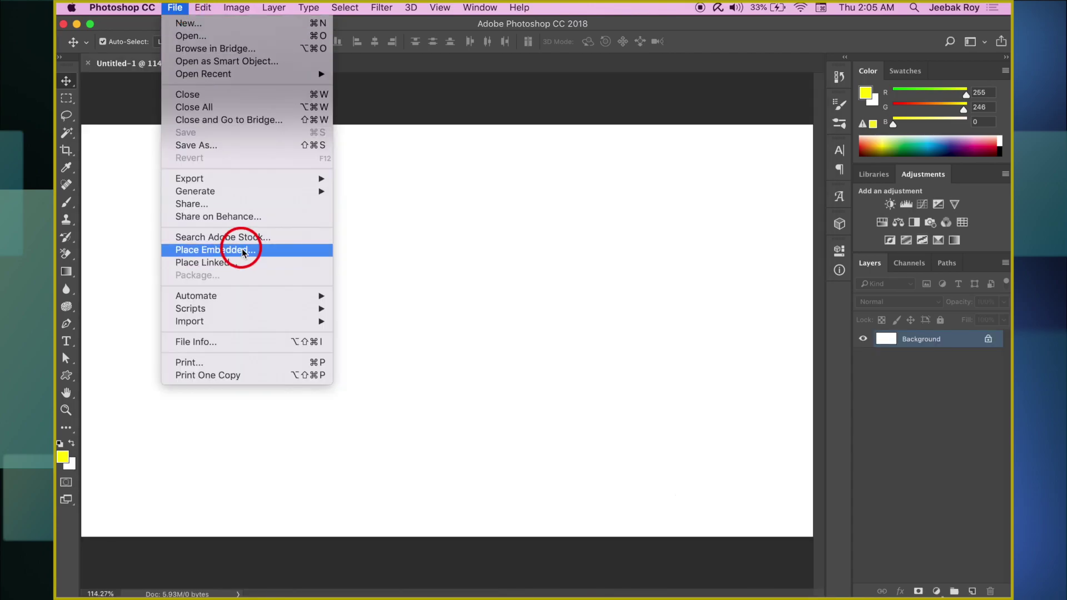
pyautogui.click(824, 511)
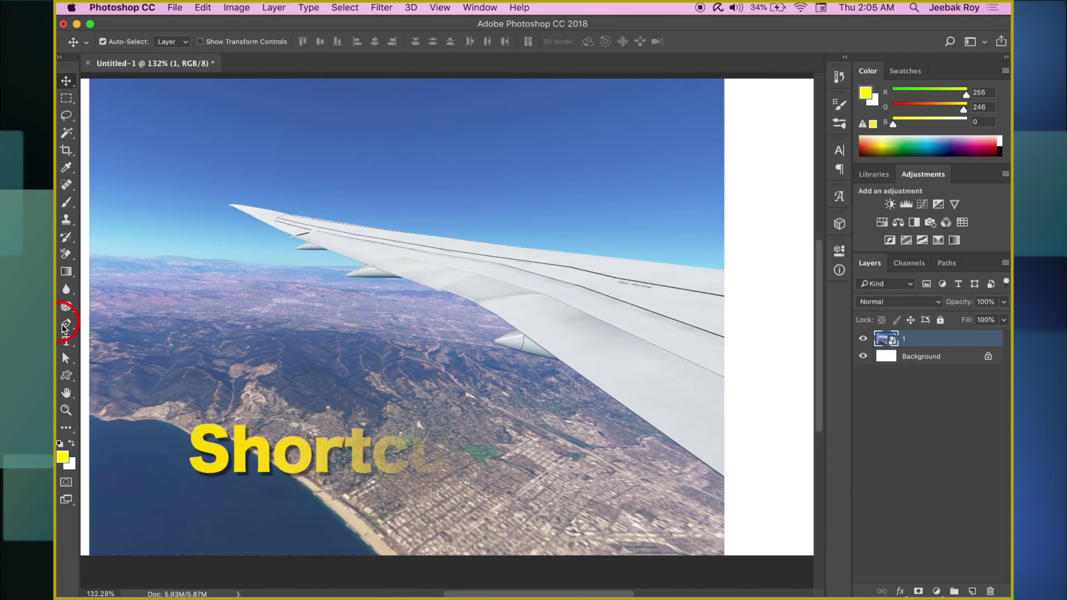
# Step: Trace the whole airplane wing, including its flap fairings, with a closed Pen tool path, breaking handles at sharp corners
pyautogui.rightClick(66, 324)
pyautogui.click(67, 326)
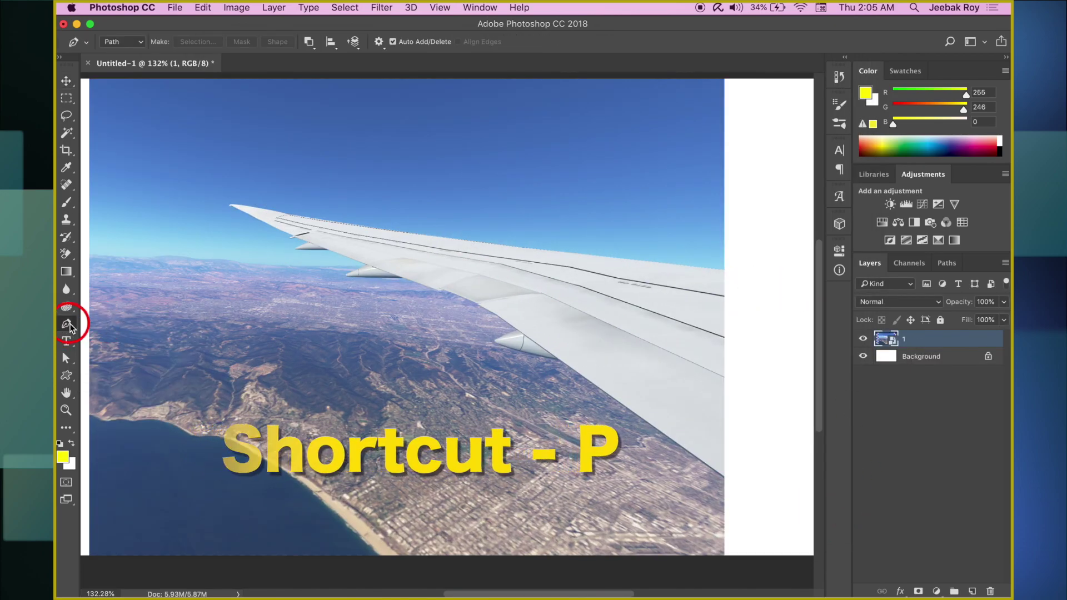
pyautogui.click(745, 493)
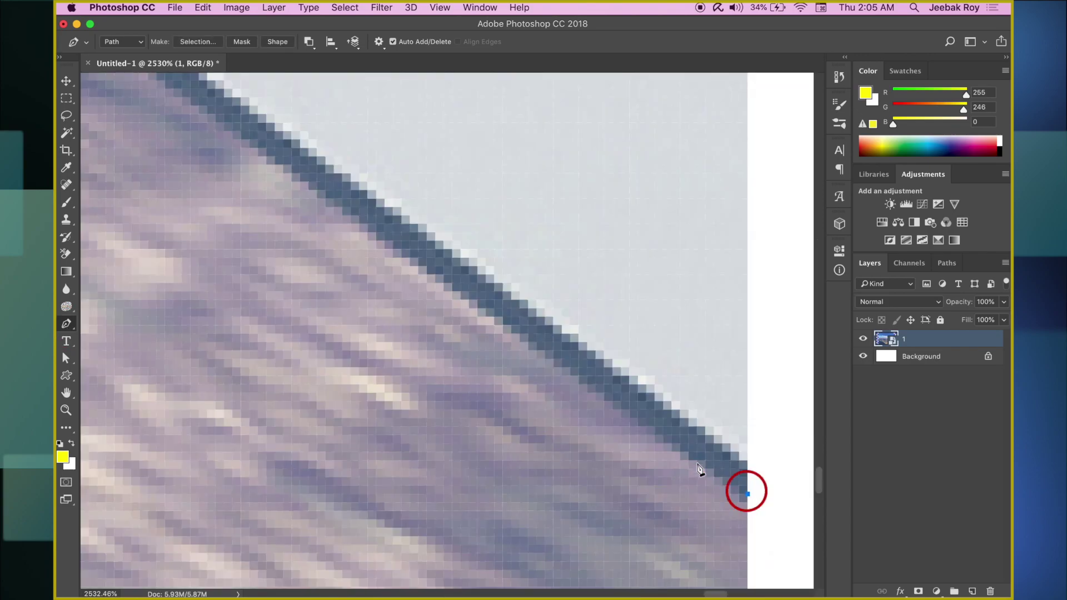
pyautogui.scroll(-10, 697, 465)
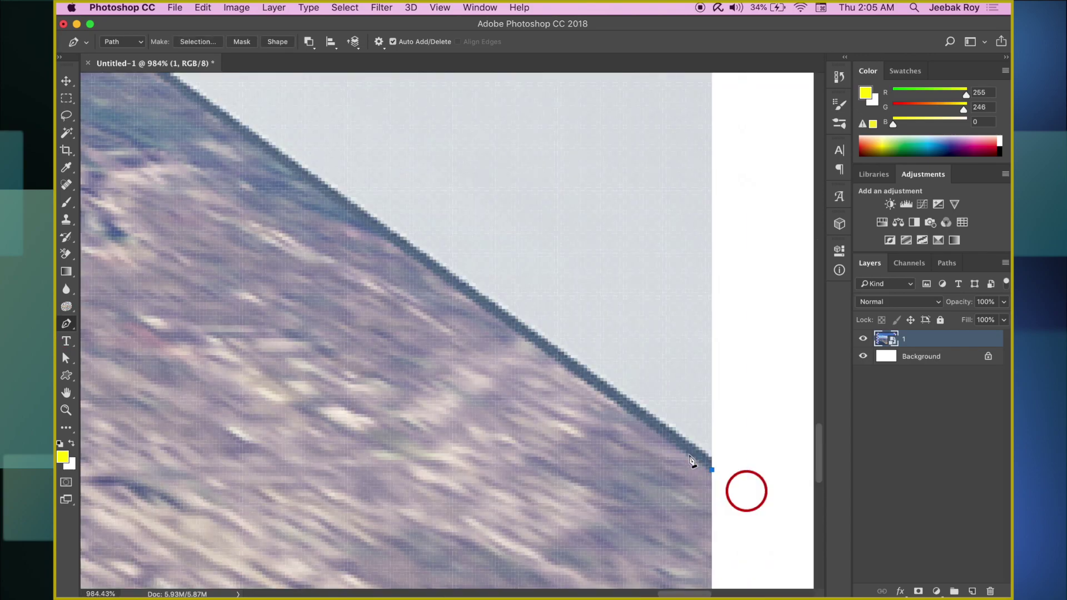
pyautogui.moveTo(391, 253); pyautogui.dragTo(428, 285)
pyautogui.scroll(5, 465, 310)
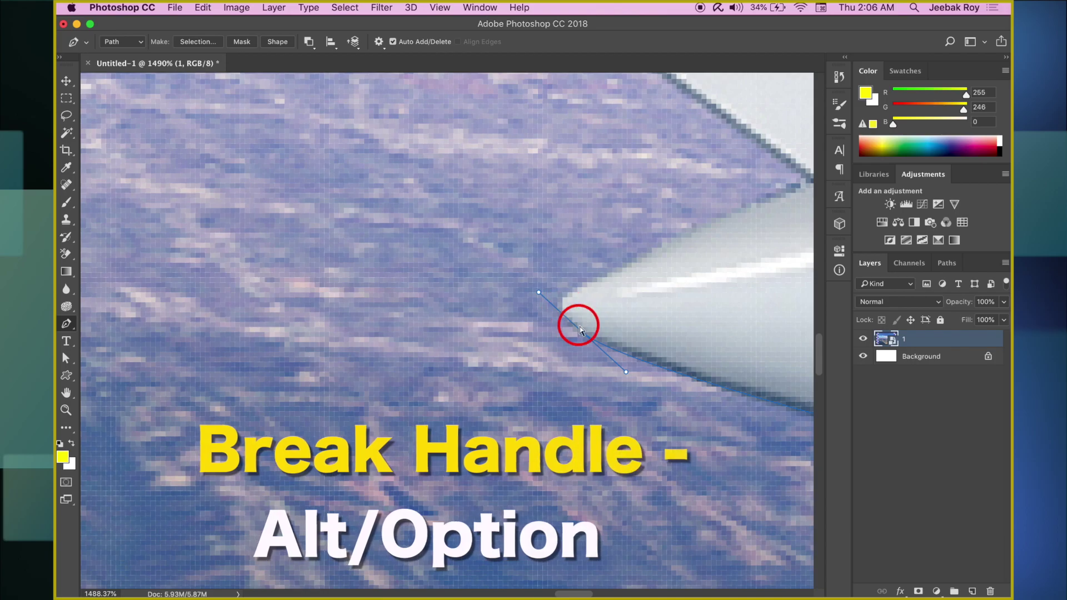
pyautogui.keyDown('alt'); pyautogui.click(582, 332); pyautogui.keyUp('alt')
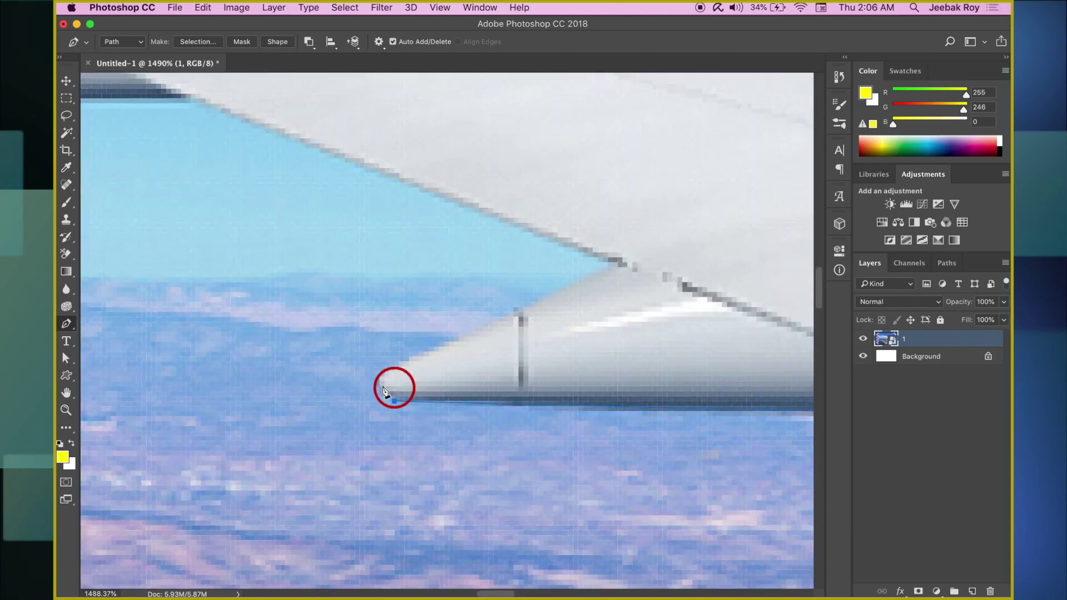
pyautogui.scroll(-5, 382, 391)
pyautogui.scroll(3, 436, 350)
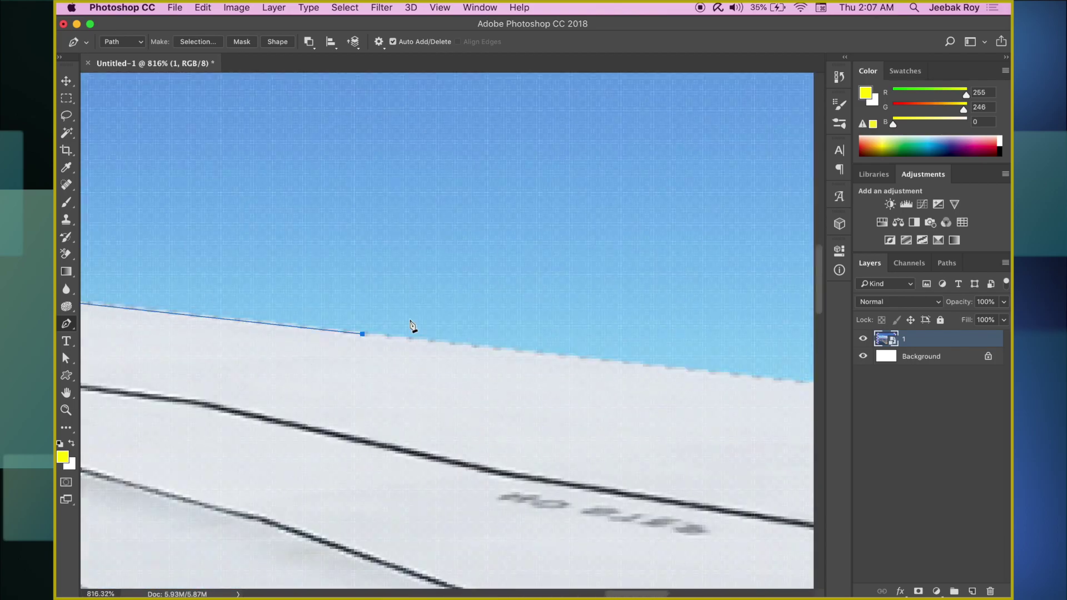
pyautogui.moveTo(413, 329); pyautogui.dragTo(402, 163)
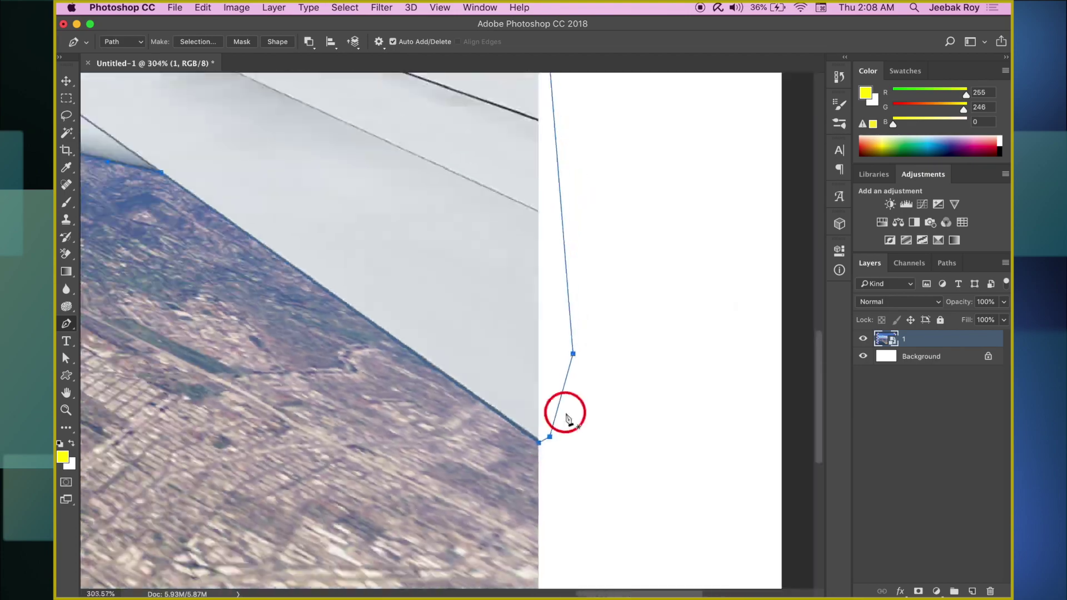
# Step: Convert the wing path into an anti-aliased selection with a 0.1-pixel feather, and invert it so only the wing is selected
pyautogui.press('super+0')
pyautogui.rightClick(606, 306)
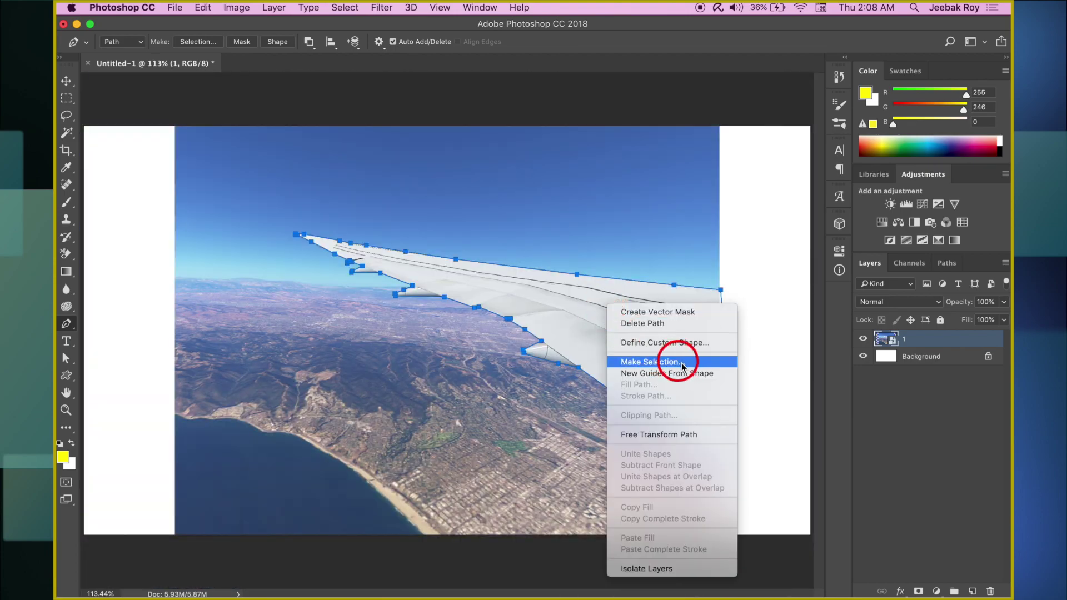
pyautogui.click(672, 366)
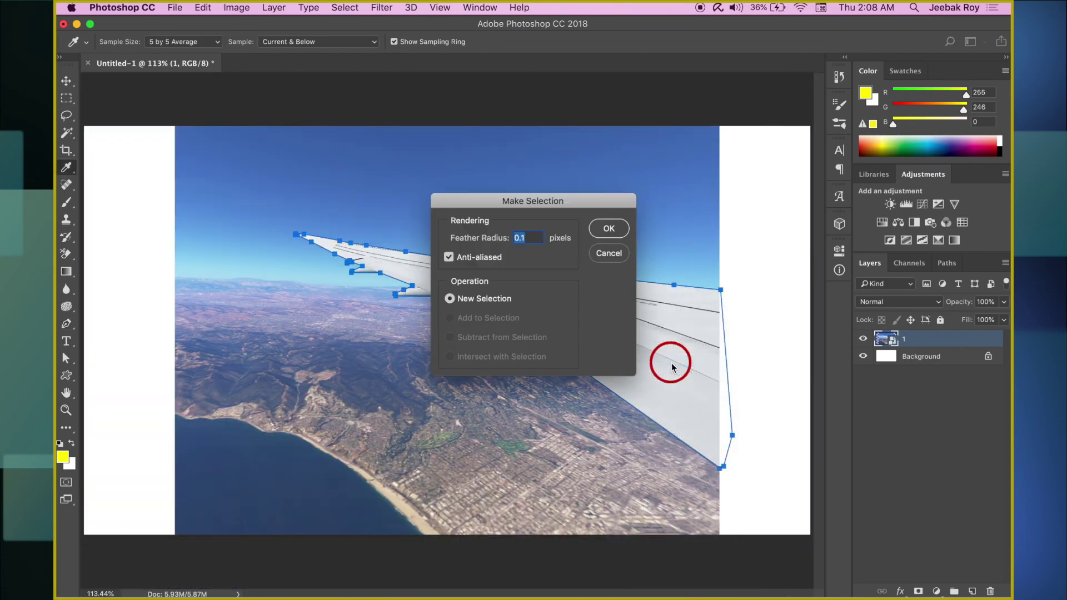
pyautogui.click(611, 229)
pyautogui.click(342, 7)
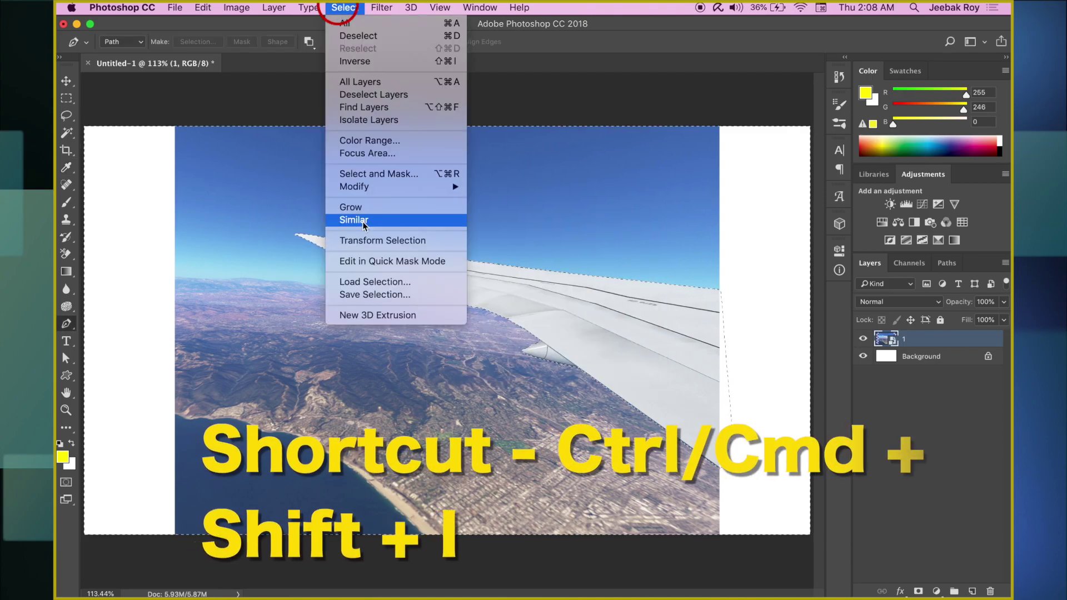
pyautogui.click(357, 61)
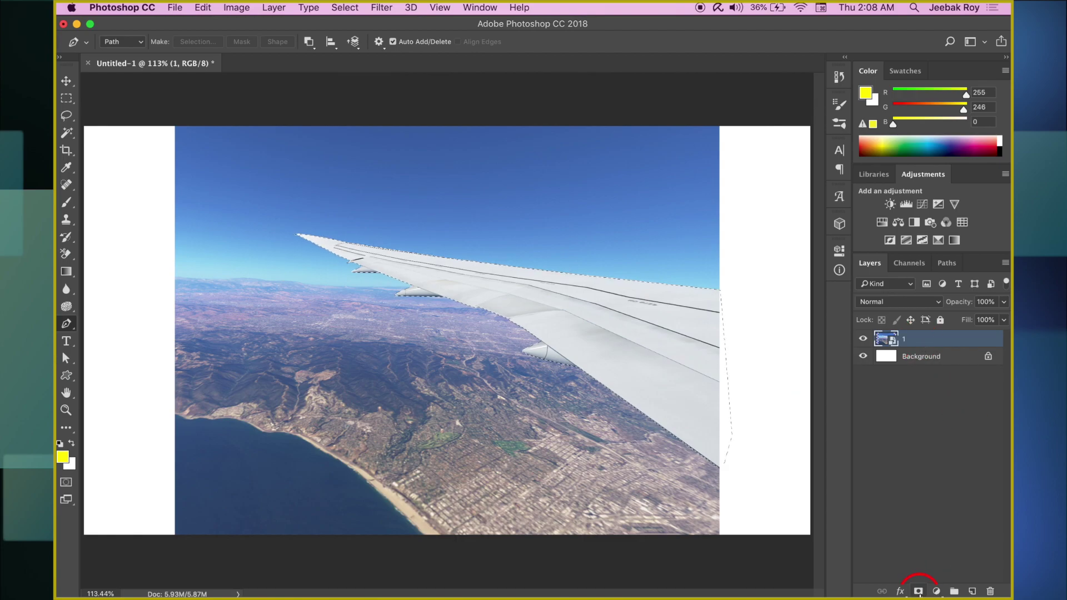
# Step: Add a layer mask to the wing photo from the selection and delete the white Background layer
pyautogui.click(918, 591)
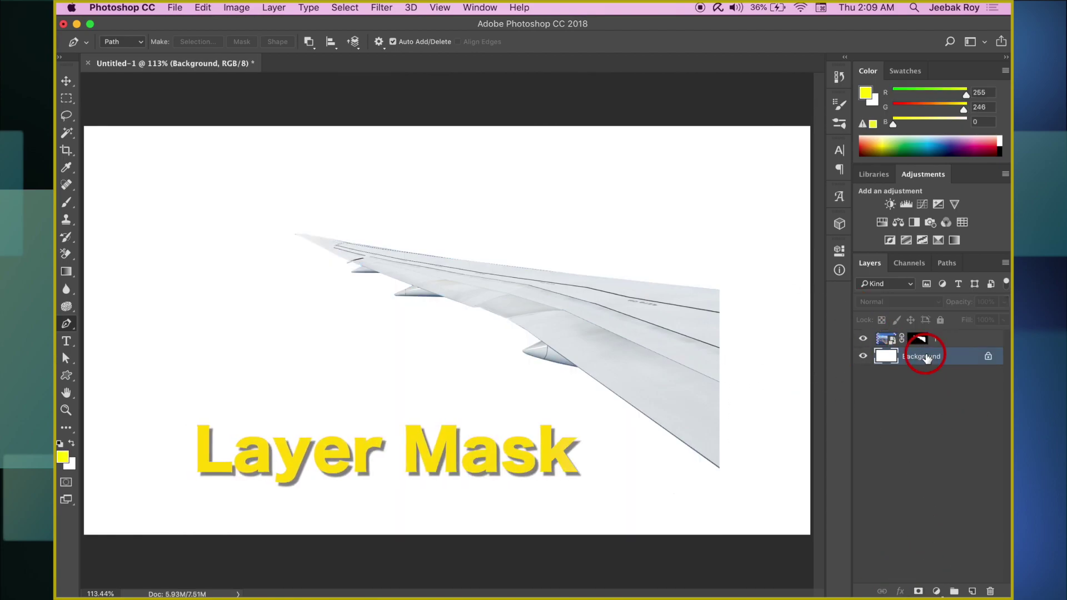
pyautogui.press('Delete')
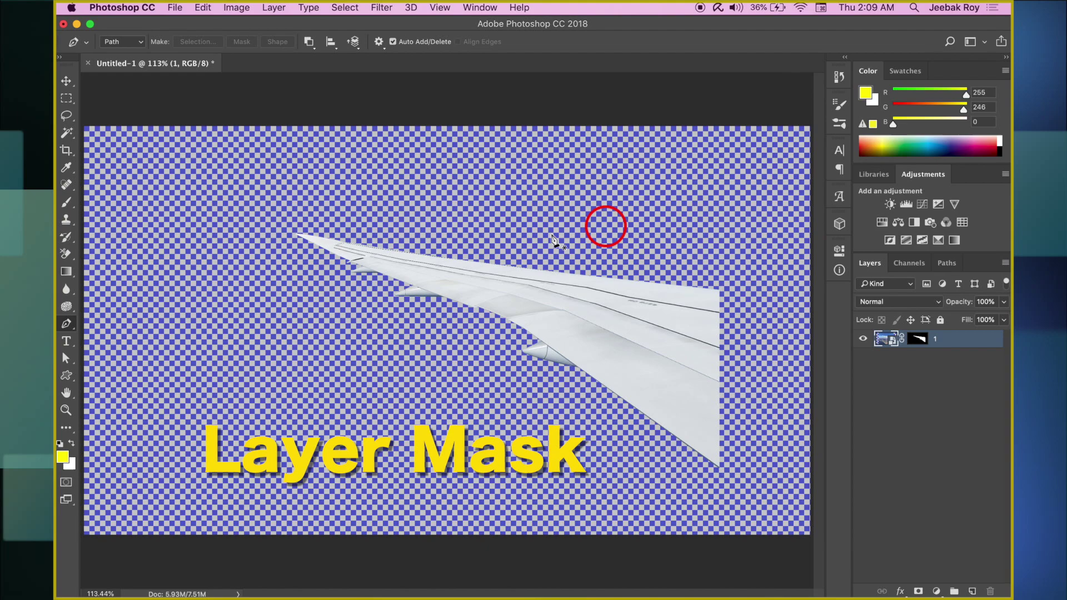
# Step: Place the cabin window photo IMG-20180724-WA0011 as an embedded layer above the wing
pyautogui.click(175, 7)
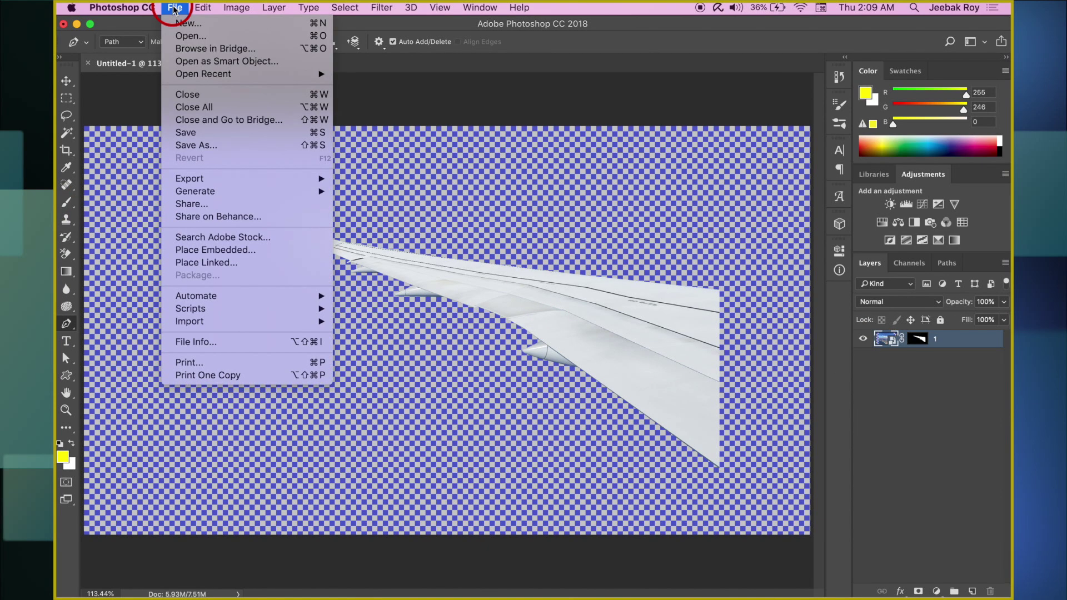
pyautogui.click(238, 255)
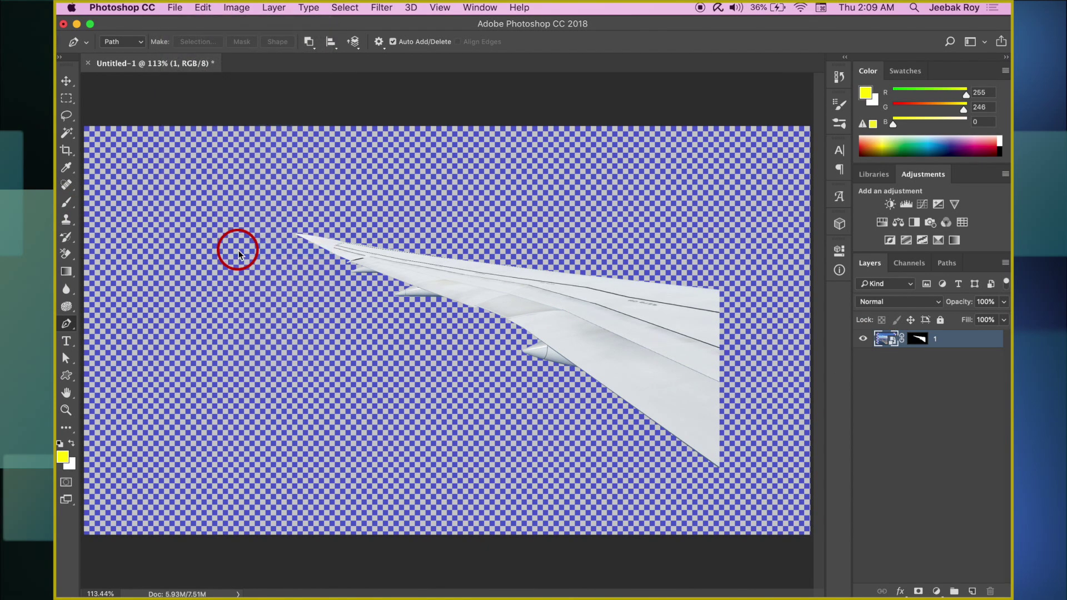
pyautogui.doubleClick(636, 159)
pyautogui.press('Return')
# Step: Crop the canvas to the side edges of the cabin window photo with Delete Cropped Pixels enabled
pyautogui.click(66, 150)
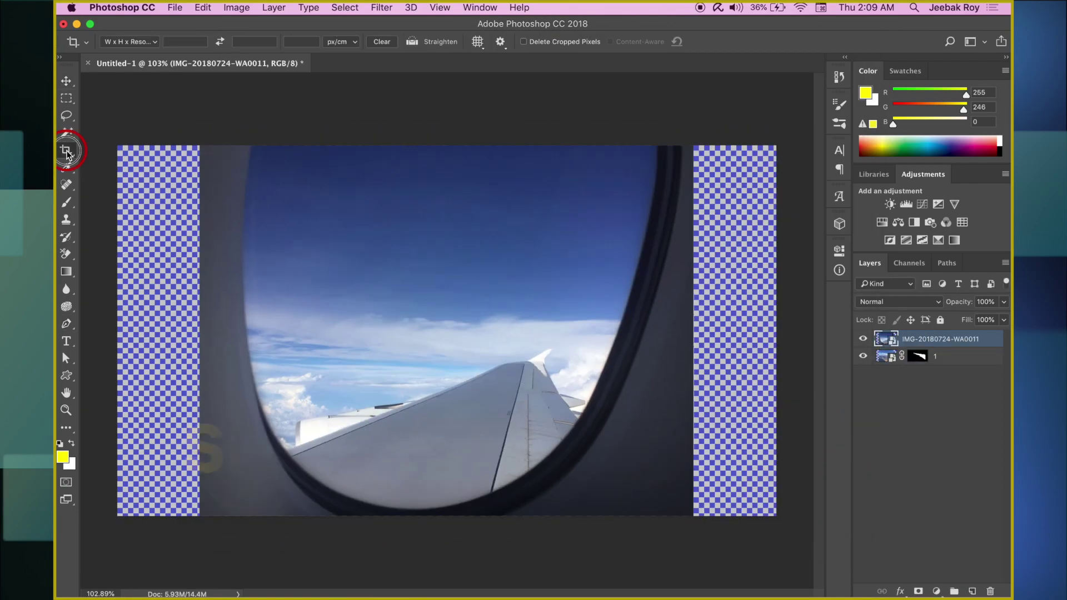
pyautogui.moveTo(118, 332); pyautogui.dragTo(155, 334)
pyautogui.moveTo(724, 330); pyautogui.dragTo(691, 333)
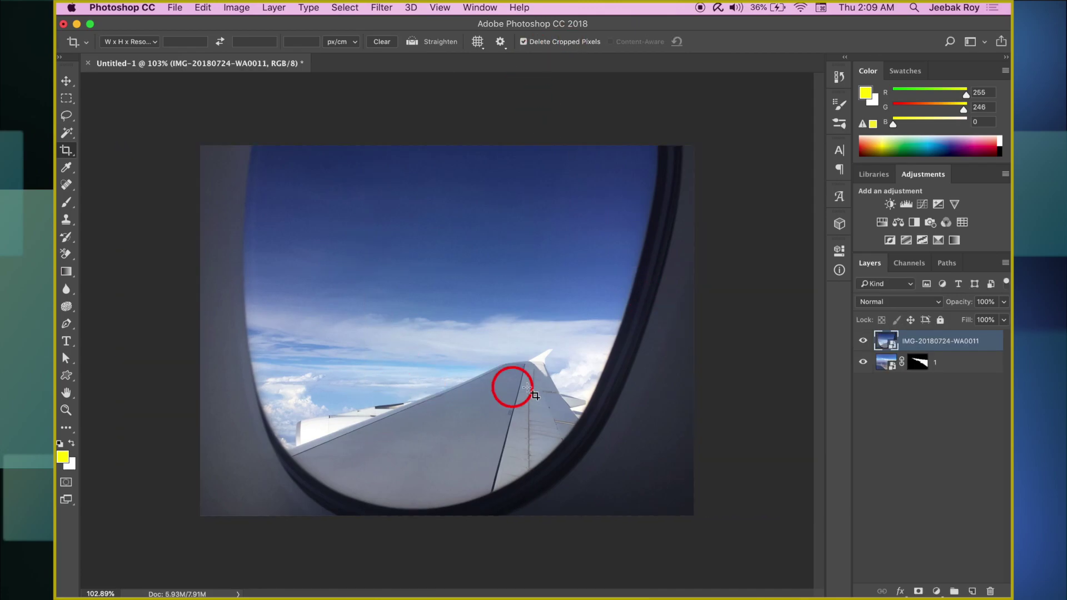
pyautogui.press('v')
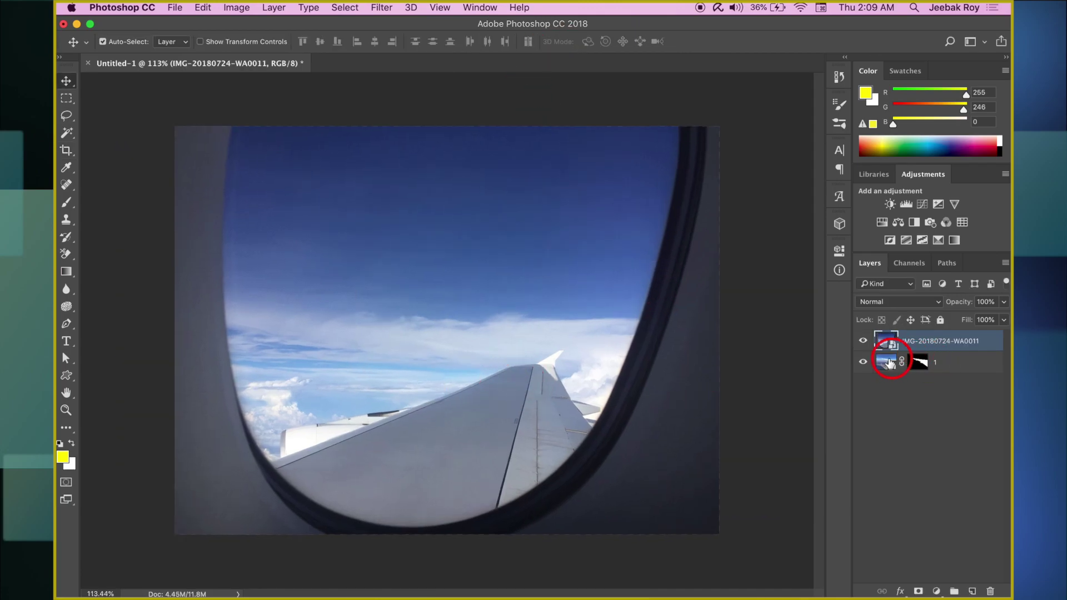
# Step: Trace the inner edge of the cabin window with a curved Pen tool path and close it around the cabin frame
pyautogui.click(66, 323)
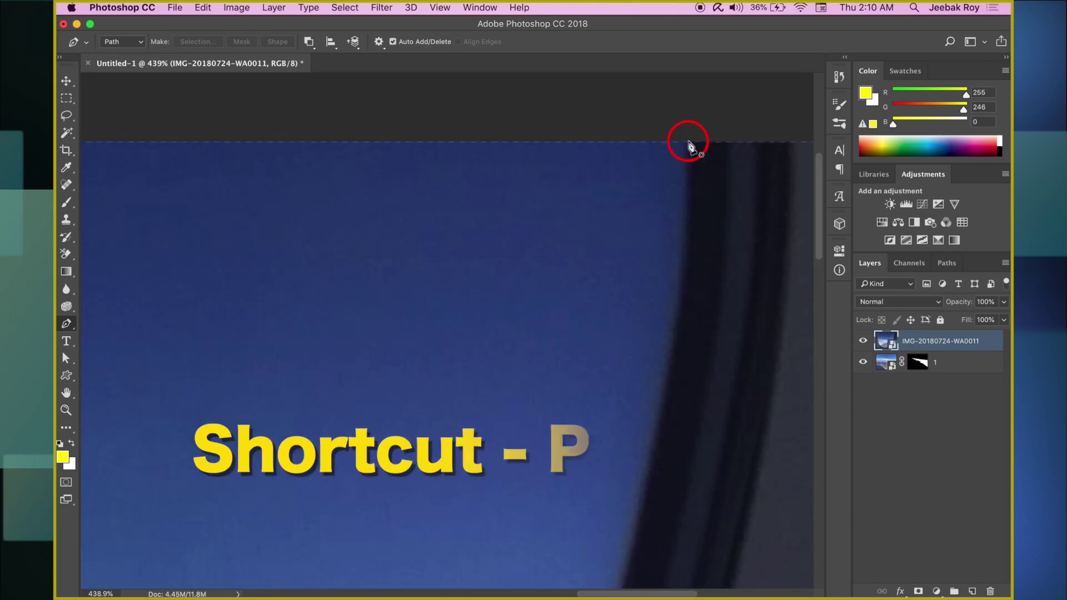
pyautogui.click(656, 382)
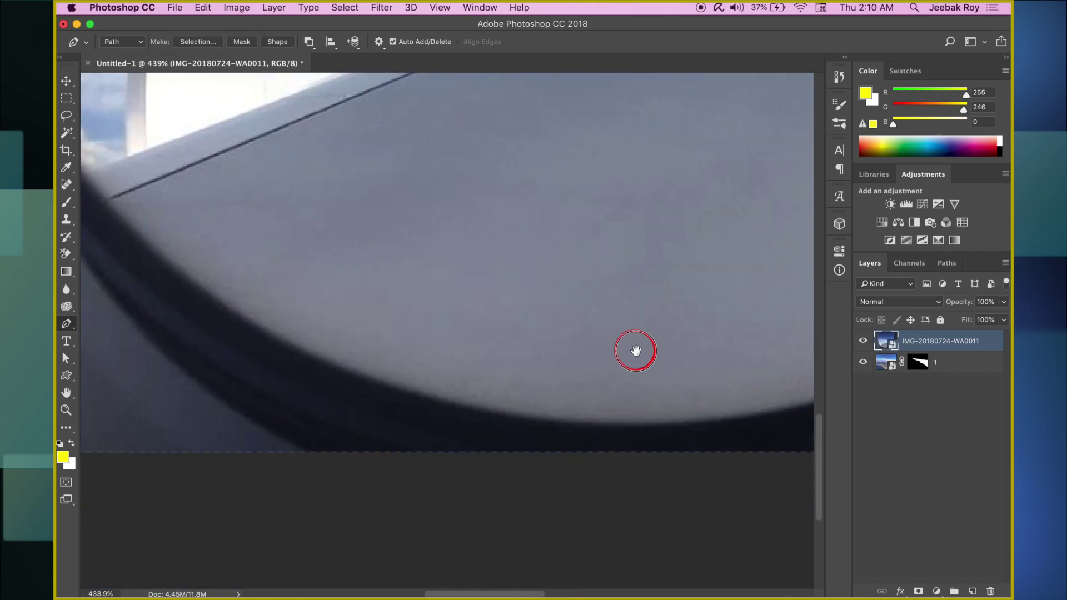
pyautogui.moveTo(636, 350); pyautogui.dragTo(711, 342)
pyautogui.moveTo(388, 348); pyautogui.dragTo(117, 216)
pyautogui.moveTo(157, 151); pyautogui.dragTo(276, 282)
pyautogui.keyDown('alt'); pyautogui.click(506, 479); pyautogui.keyUp('alt')
pyautogui.moveTo(195, 167); pyautogui.dragTo(121, 72)
pyautogui.moveTo(217, 203); pyautogui.dragTo(328, 431)
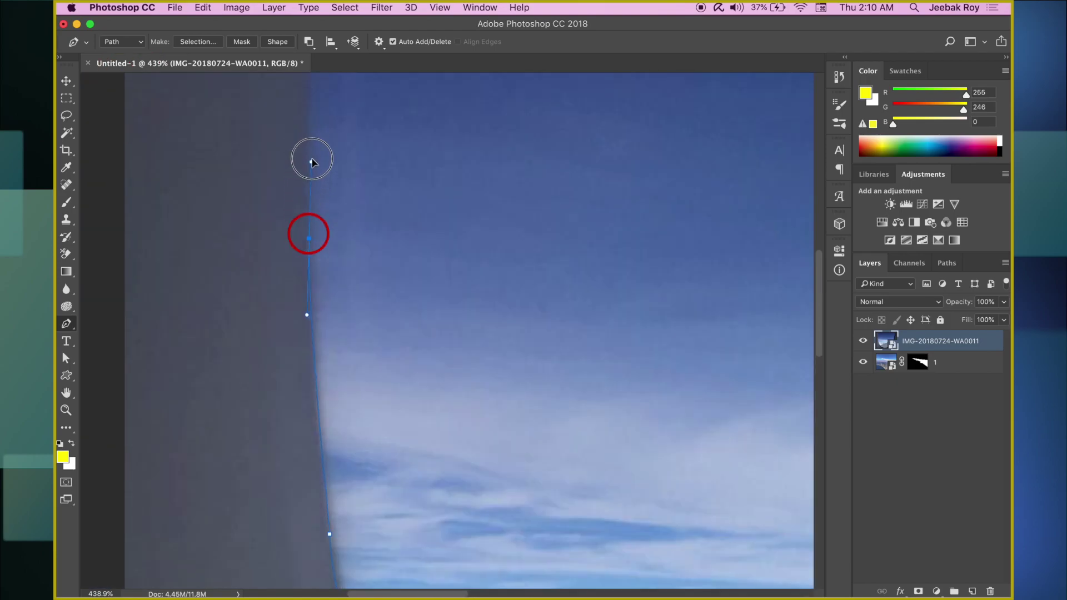
pyautogui.scroll(10, 312, 163)
pyautogui.click(338, 386)
pyautogui.press('super+0')
pyautogui.click(267, 75)
pyautogui.click(702, 80)
pyautogui.click(726, 84)
# Step: Convert the window path into a selection and add it as a layer mask that hides the view inside the cabin window
pyautogui.rightClick(426, 180)
pyautogui.click(473, 237)
pyautogui.click(608, 230)
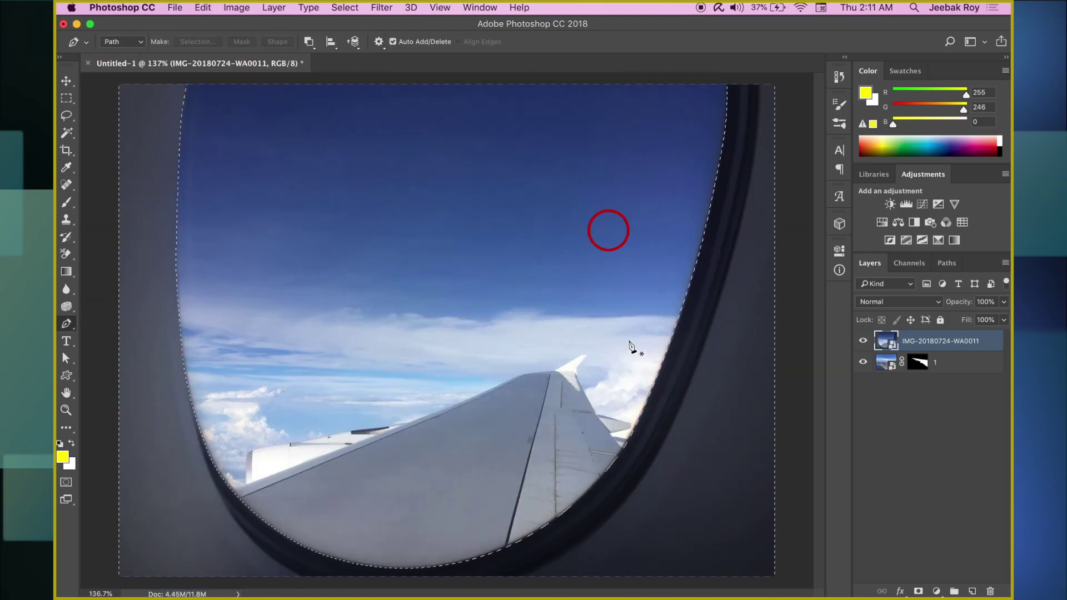
pyautogui.click(919, 591)
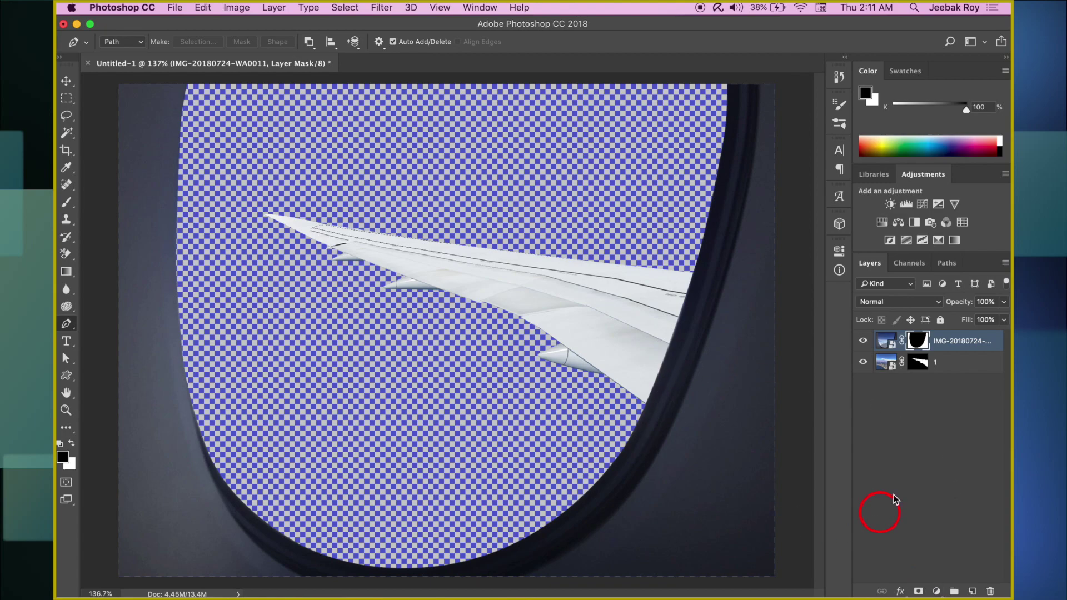
pyautogui.press('v')
pyautogui.scroll(-5, 550, 385)
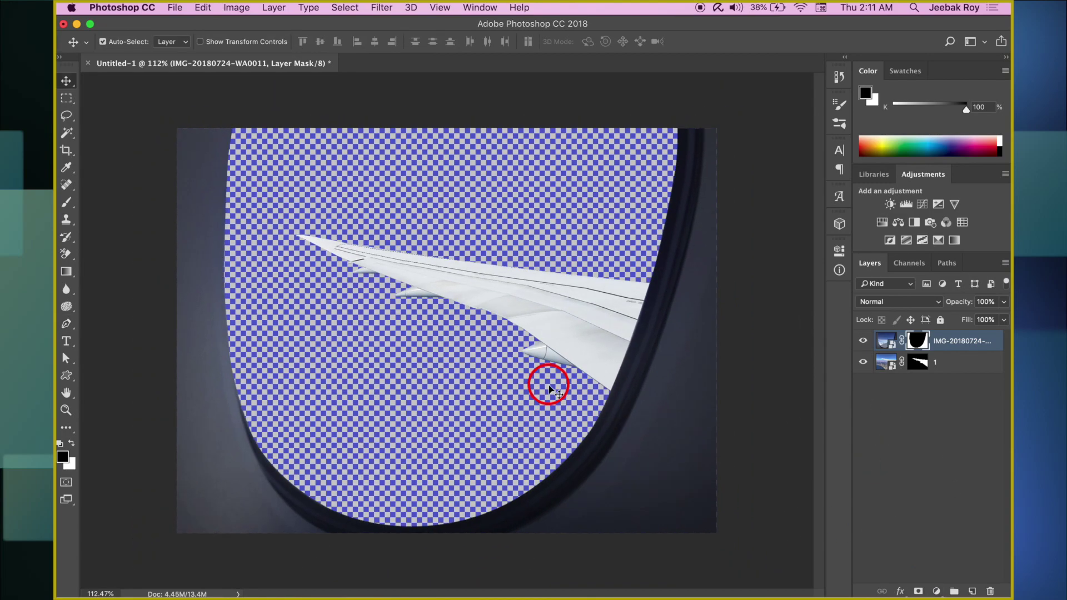
# Step: Place the BG sky photo as an embedded layer above the cabin window and wing layers
pyautogui.scroll(-1, 549, 389)
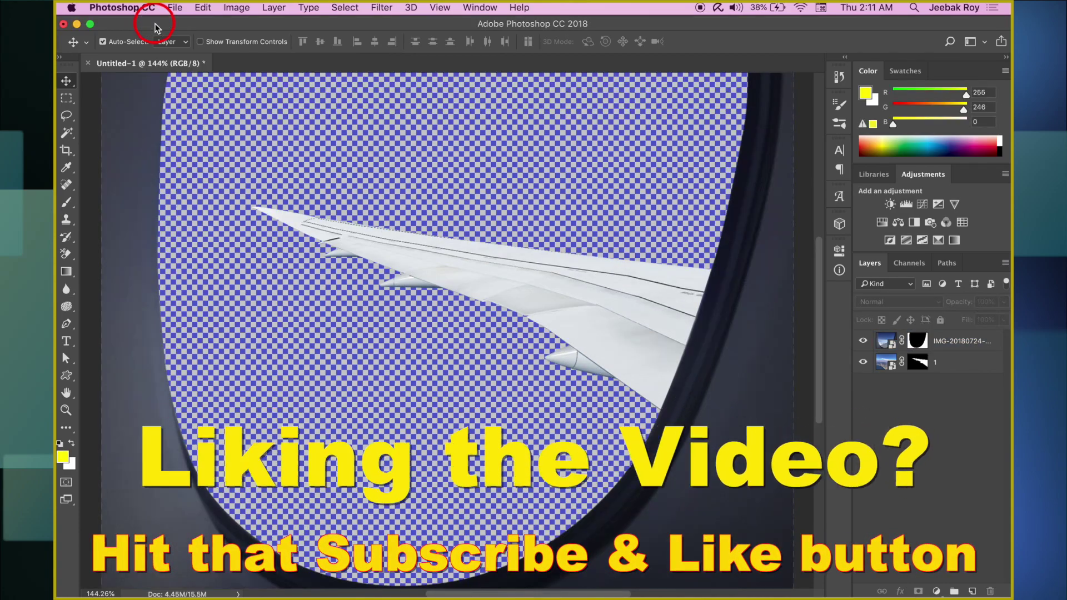
pyautogui.click(174, 8)
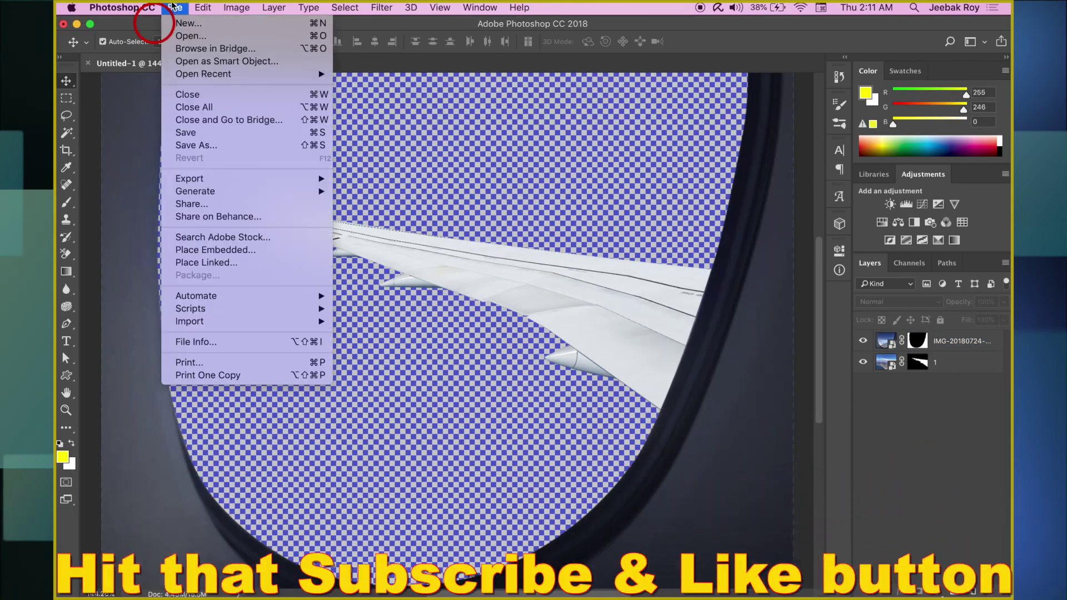
pyautogui.click(214, 250)
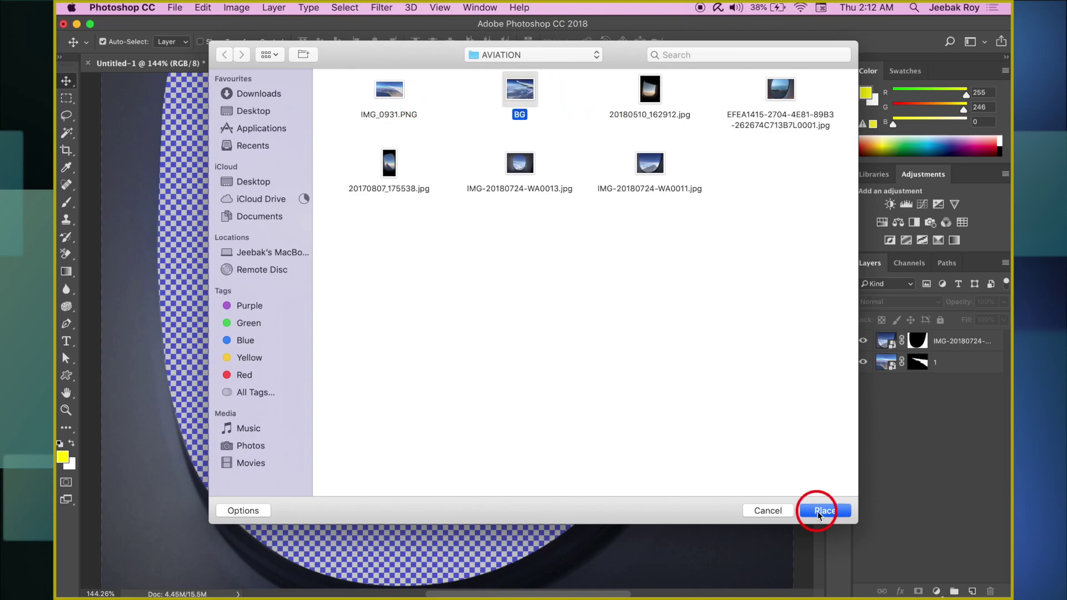
pyautogui.click(818, 511)
pyautogui.press('Return')
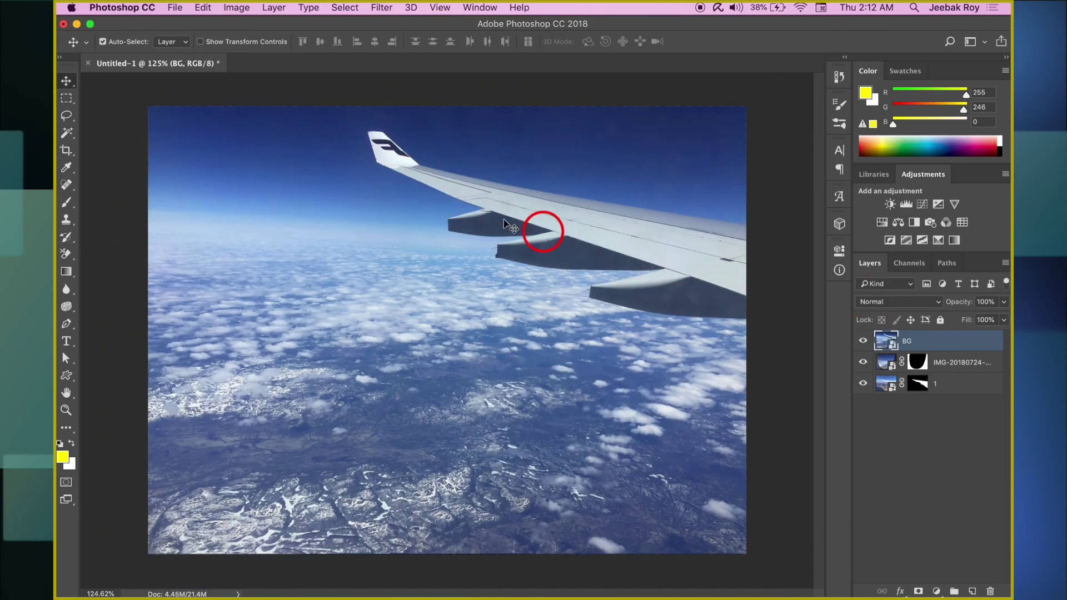
# Step: Lock the cabin window and wing layers, and add an empty layer above BG
pyautogui.click(961, 362)
pyautogui.keyDown('shift'); pyautogui.click(950, 382); pyautogui.keyUp('shift')
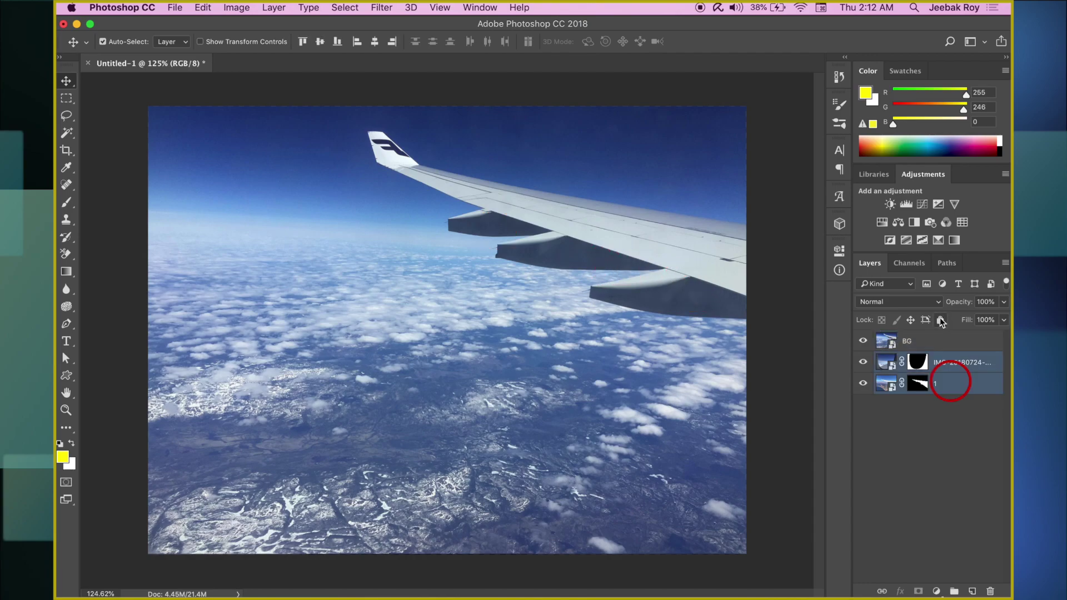
pyautogui.click(912, 345)
pyautogui.click(972, 590)
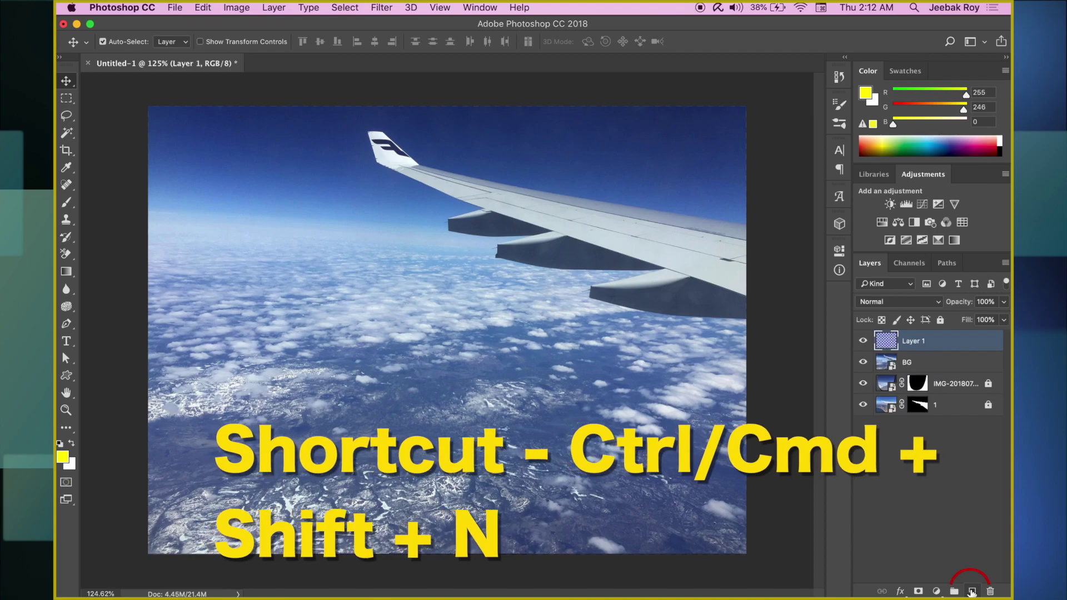
# Step: Remove the airplane wing from the BG photo by cloning nearby sky and clouds onto the empty layer with the Clone Stamp, sampling all layers
pyautogui.click(66, 221)
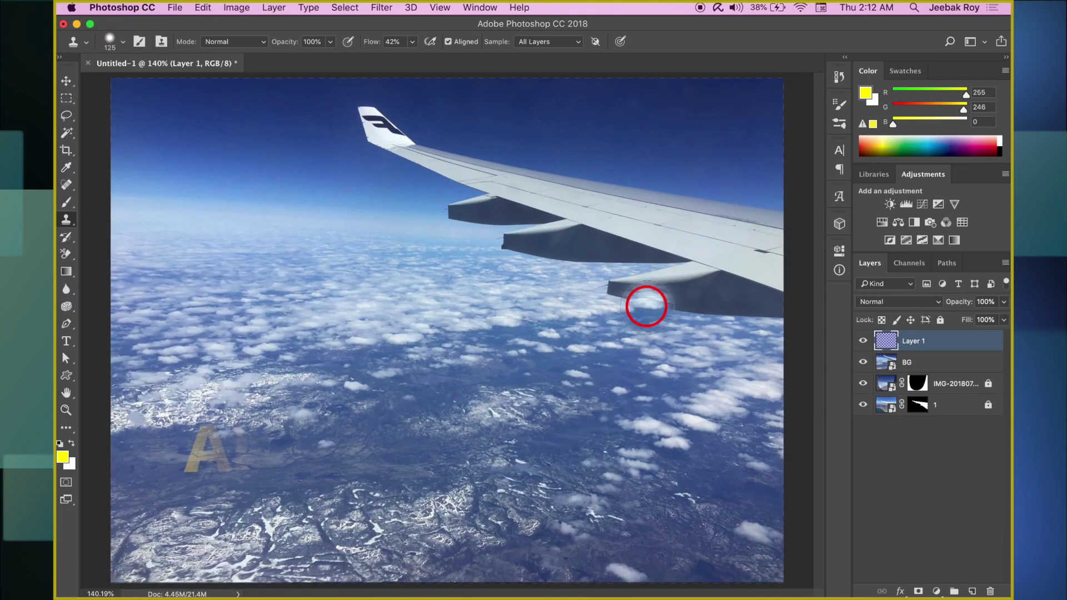
pyautogui.moveTo(645, 305); pyautogui.dragTo(761, 272)
pyautogui.keyDown('alt'); pyautogui.click(328, 222); pyautogui.keyUp('alt')
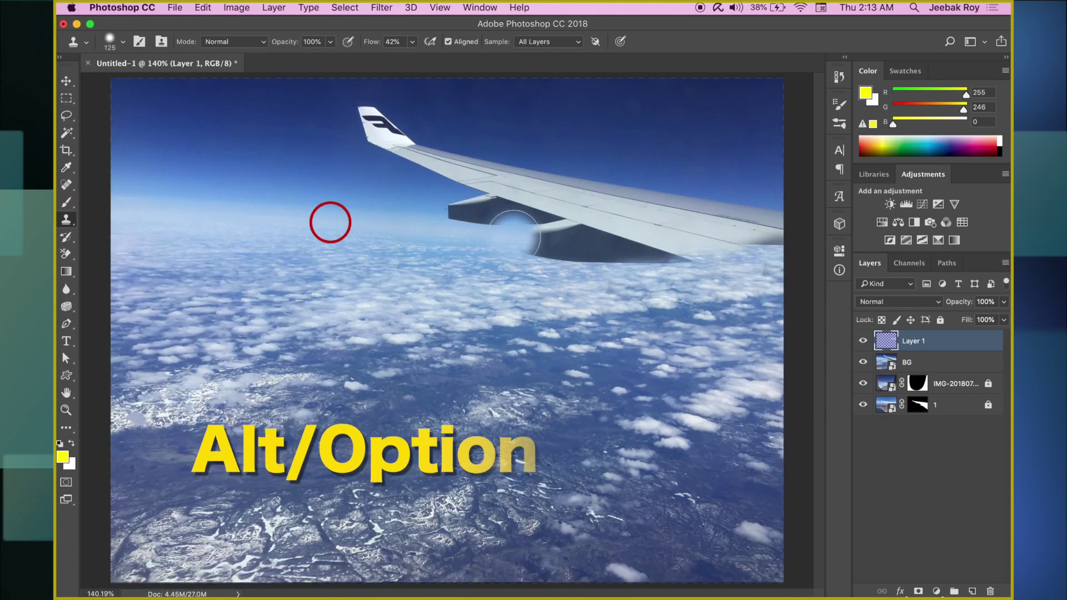
pyautogui.moveTo(503, 239); pyautogui.dragTo(750, 261)
pyautogui.click(451, 212)
pyautogui.keyDown('alt'); pyautogui.click(295, 148); pyautogui.keyUp('alt')
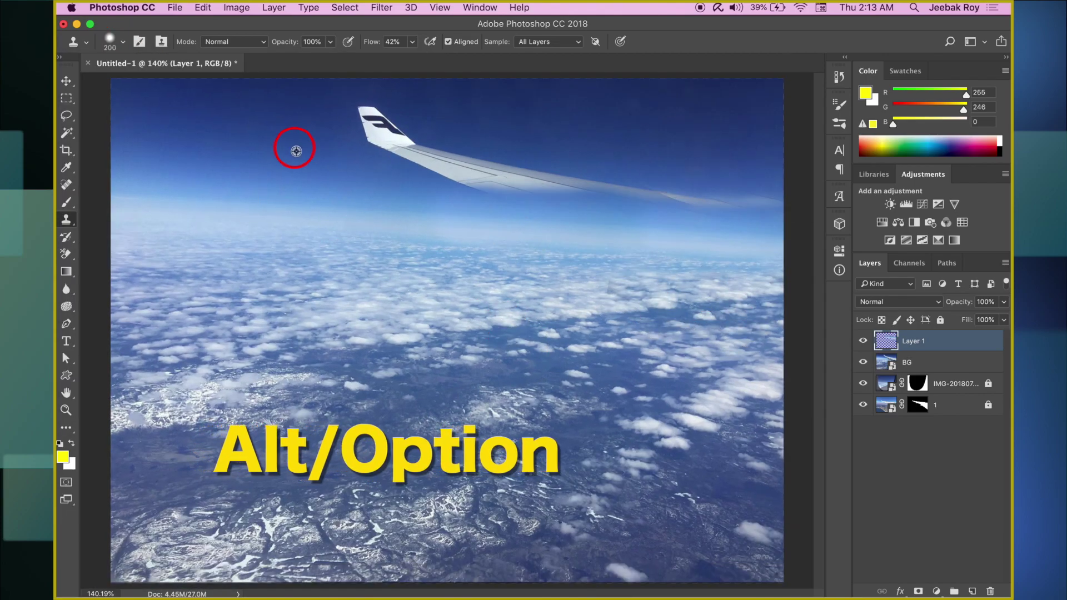
pyautogui.moveTo(500, 170); pyautogui.dragTo(281, 141)
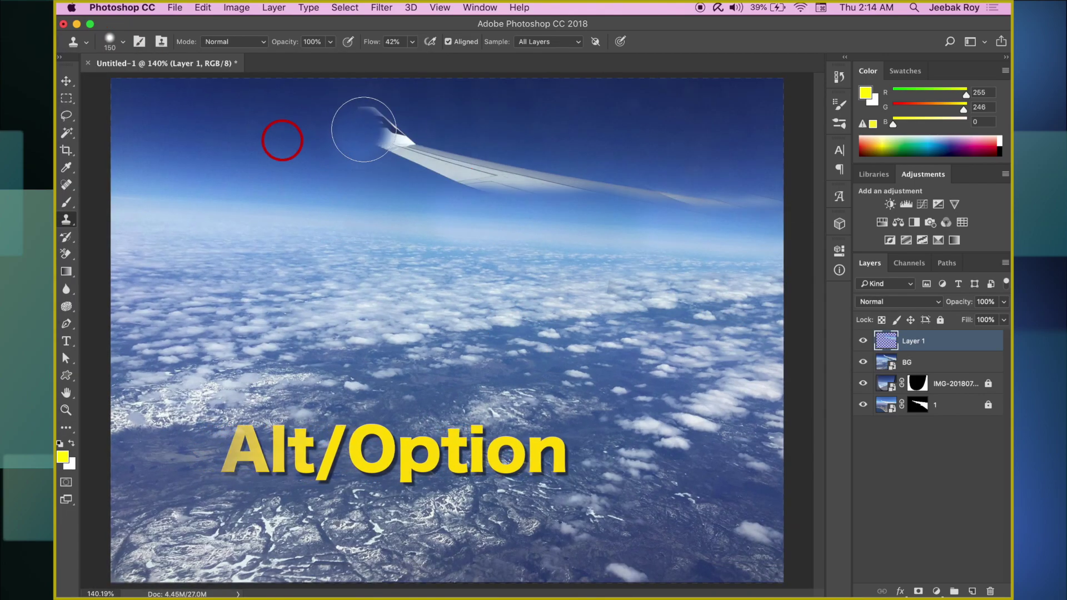
pyautogui.click(708, 164)
pyautogui.moveTo(688, 267); pyautogui.dragTo(433, 244)
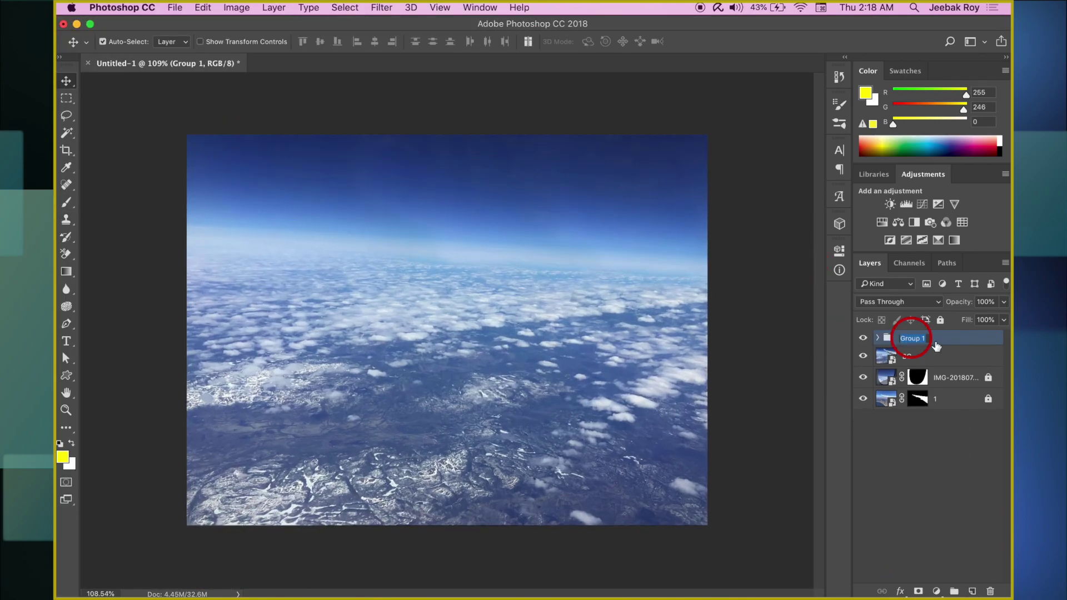
# Step: Rename the group of clone layers Cloned Background and the BG layer Background
pyautogui.write('Background')
pyautogui.press('Return')
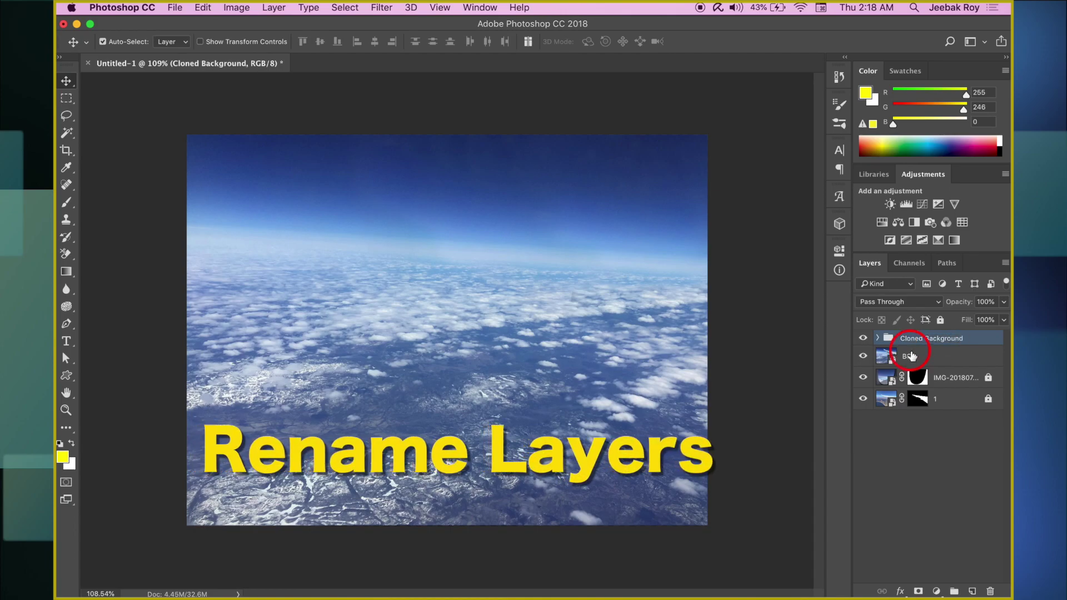
pyautogui.doubleClick(906, 356)
pyautogui.write('Background')
pyautogui.press('Return')
# Step: Rename the cabin window layer Cabin view and layer 1 Wing, unlocking them for the change and locking them again
pyautogui.click(952, 376)
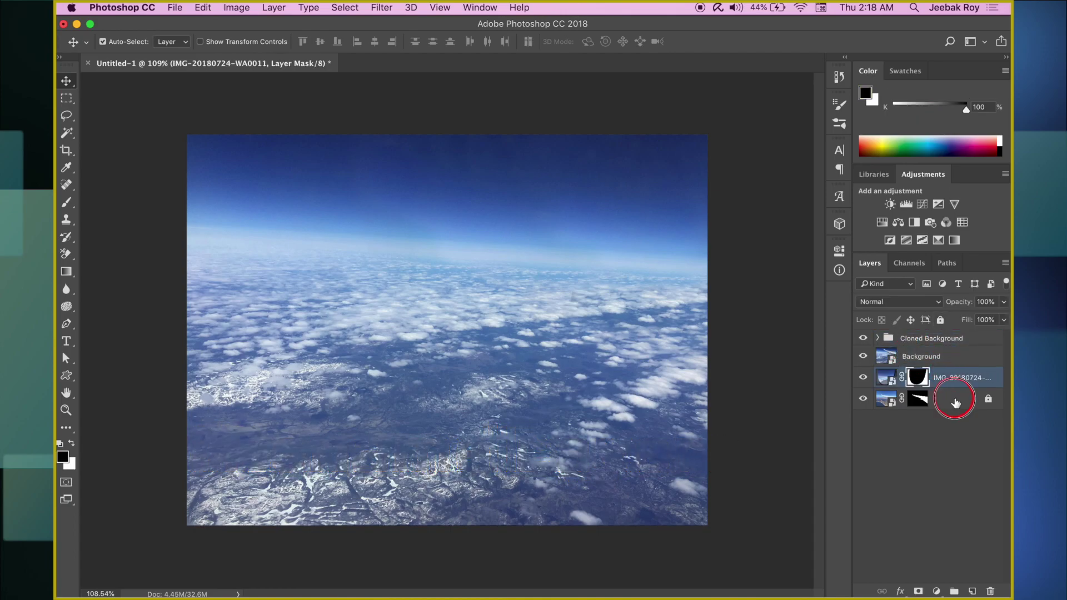
pyautogui.click(952, 395)
pyautogui.doubleClick(952, 378)
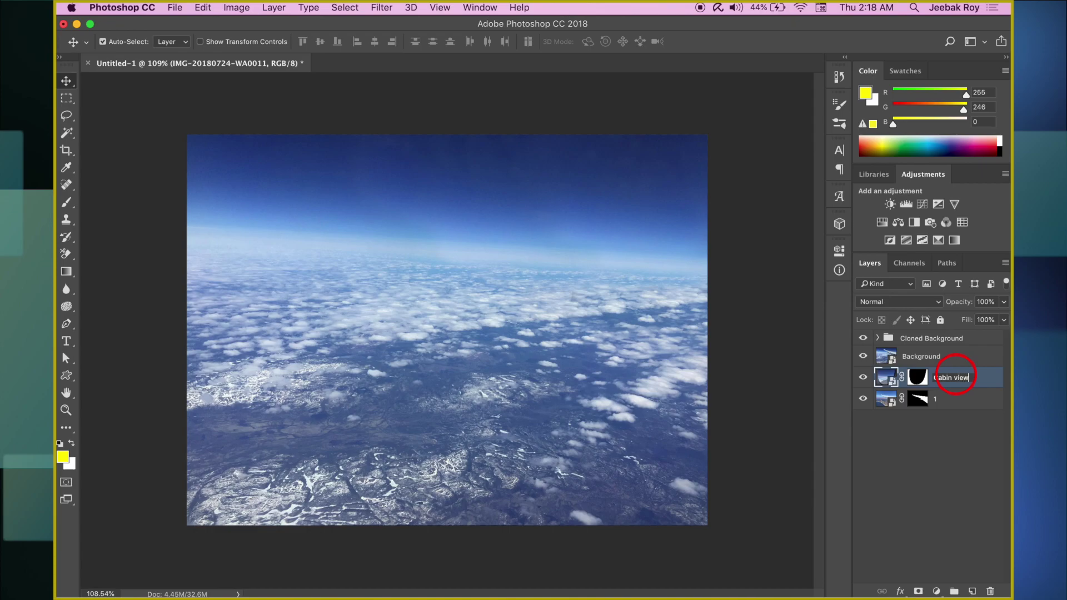
# Step: Move the Background layer to the bottom of the layer stack and the Cloned Background group directly above it, beneath Wing
pyautogui.moveTo(915, 357); pyautogui.dragTo(916, 360)
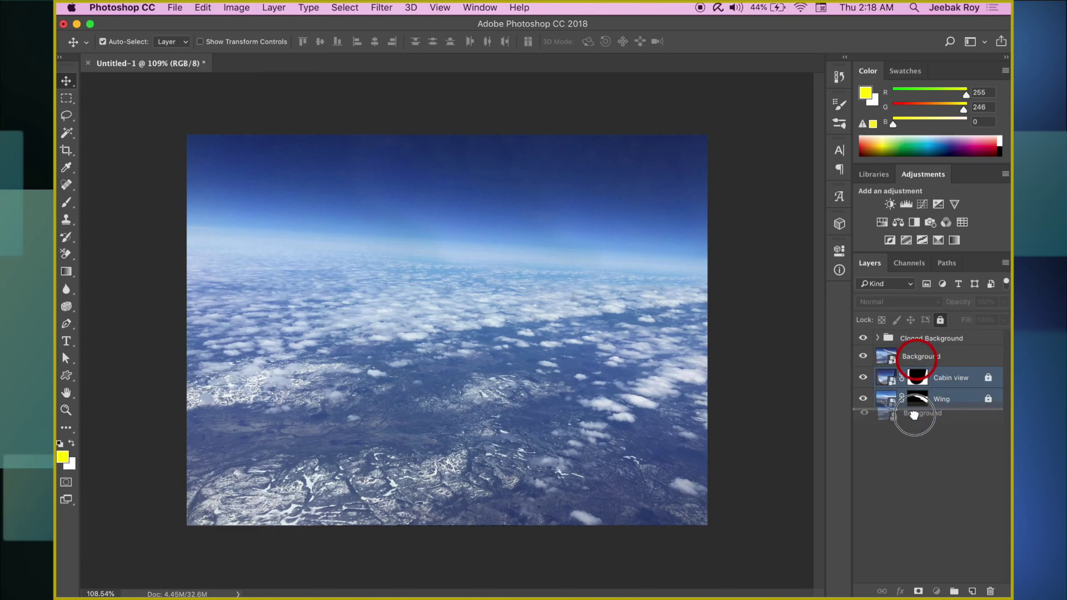
pyautogui.moveTo(914, 414); pyautogui.dragTo(914, 416)
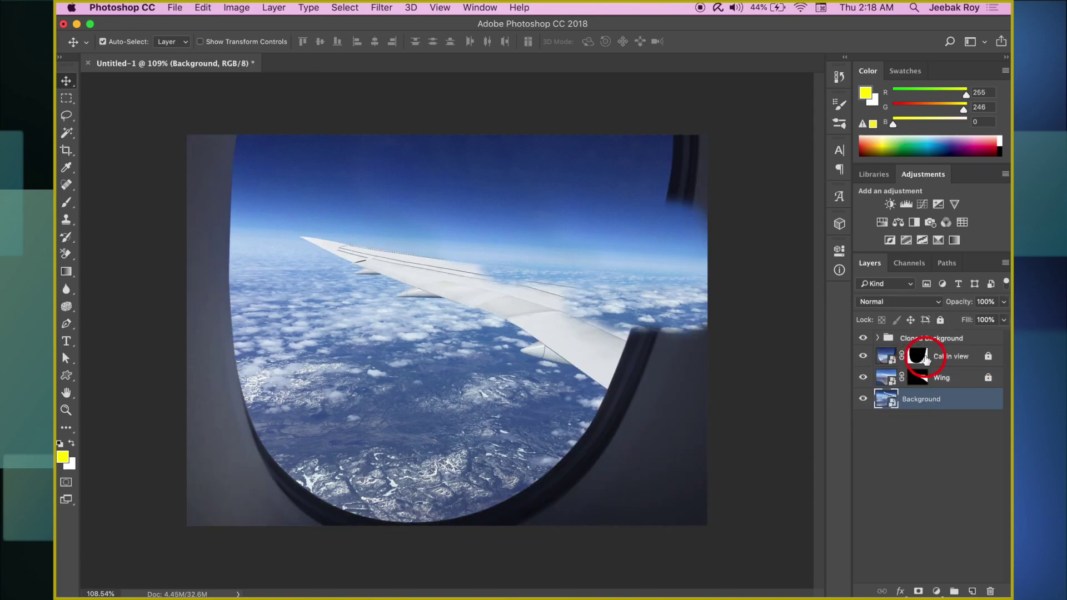
pyautogui.moveTo(929, 350)
pyautogui.mouseDown()
pyautogui.moveTo(922, 420)
pyautogui.moveTo(934, 381)
pyautogui.mouseUp()
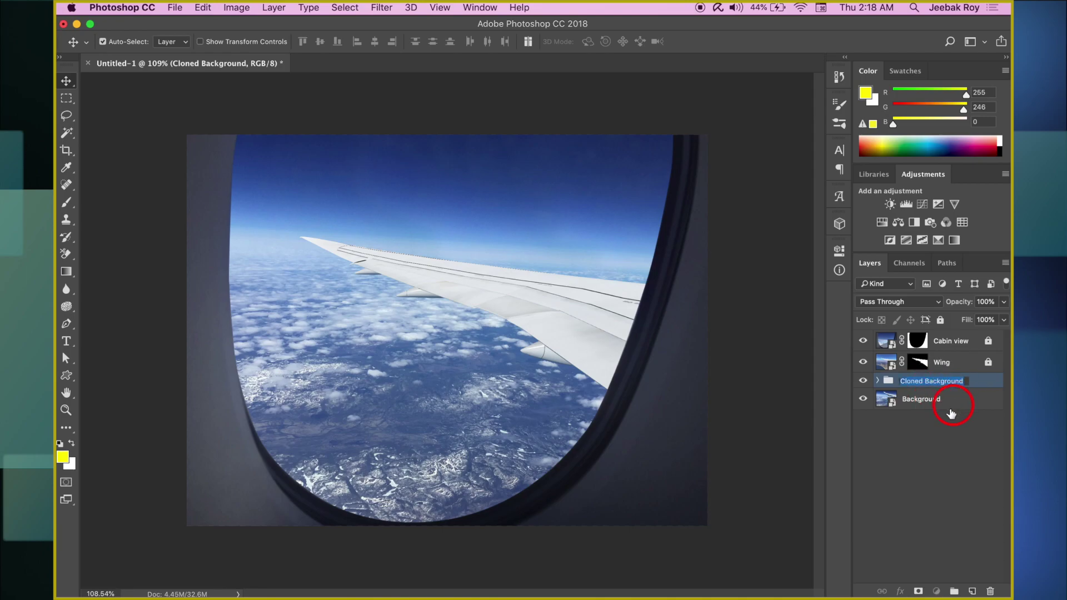
# Step: Convert the Cloned Background group and the Background layer together into one smart object
pyautogui.click(926, 401)
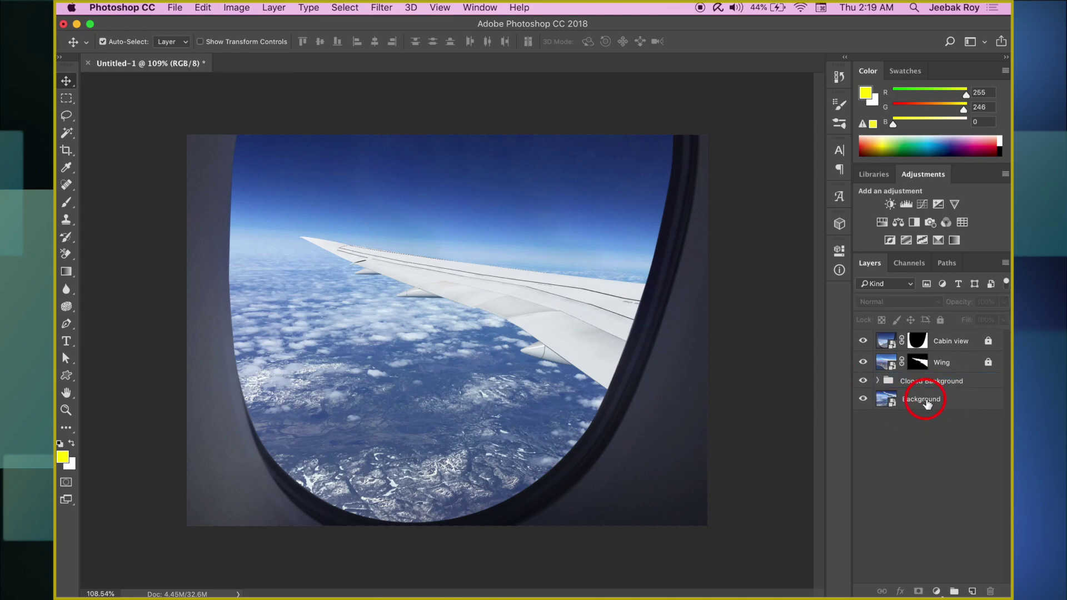
pyautogui.keyDown('super'); pyautogui.click(929, 383); pyautogui.keyUp('super')
pyautogui.rightClick(929, 384)
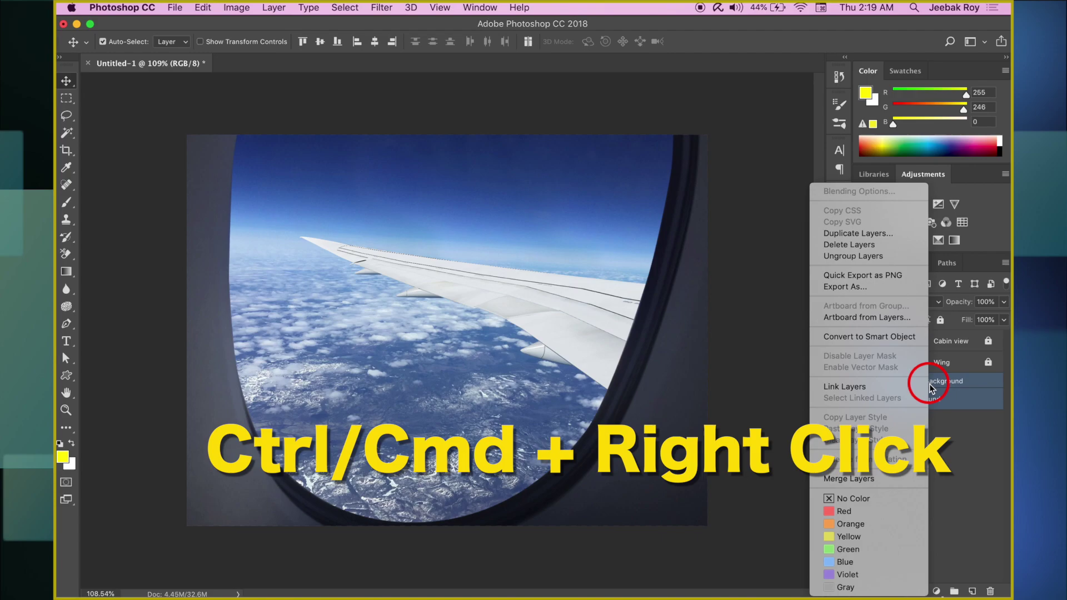
pyautogui.click(884, 337)
pyautogui.keyDown('super'); pyautogui.click(892, 389); pyautogui.keyUp('super')
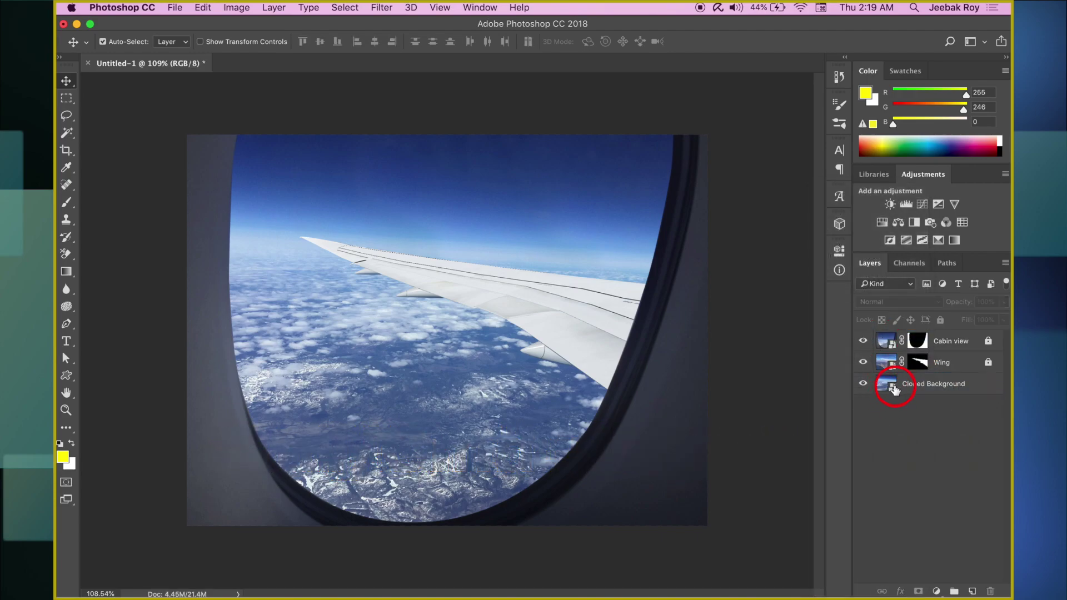
# Step: Open the contents of the Cloned Background smart object, return to the composite, and close the contents document with its changes saved
pyautogui.click(891, 388)
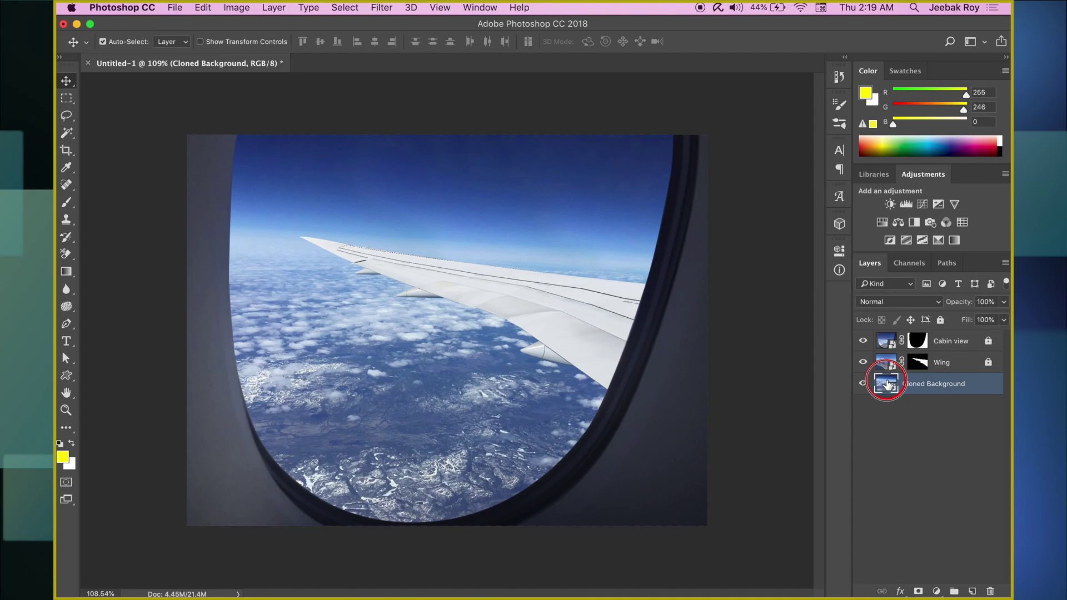
pyautogui.doubleClick(887, 383)
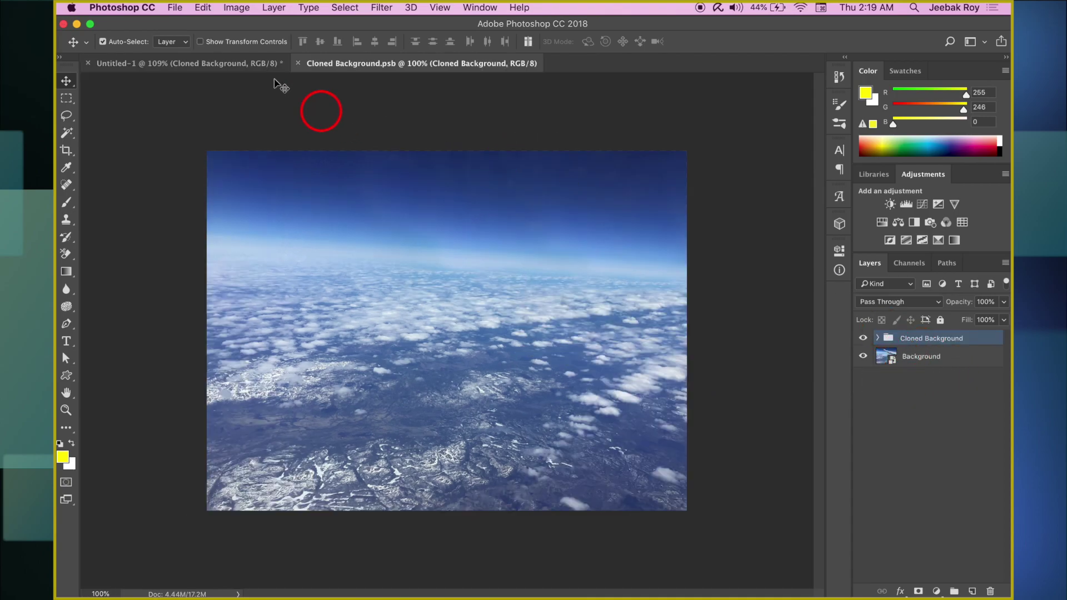
pyautogui.click(210, 65)
pyautogui.click(298, 63)
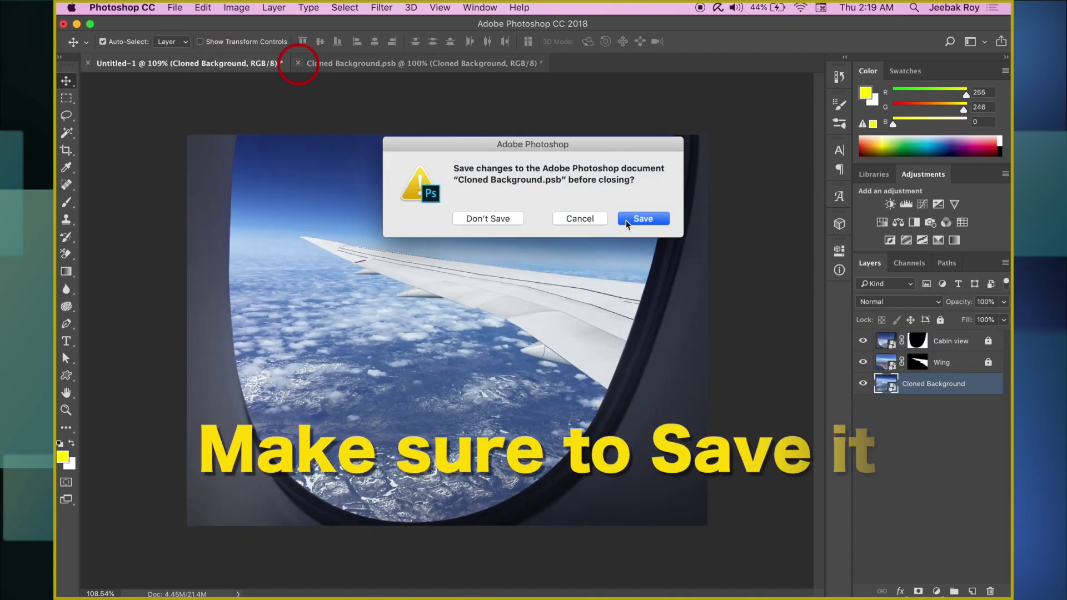
pyautogui.click(625, 219)
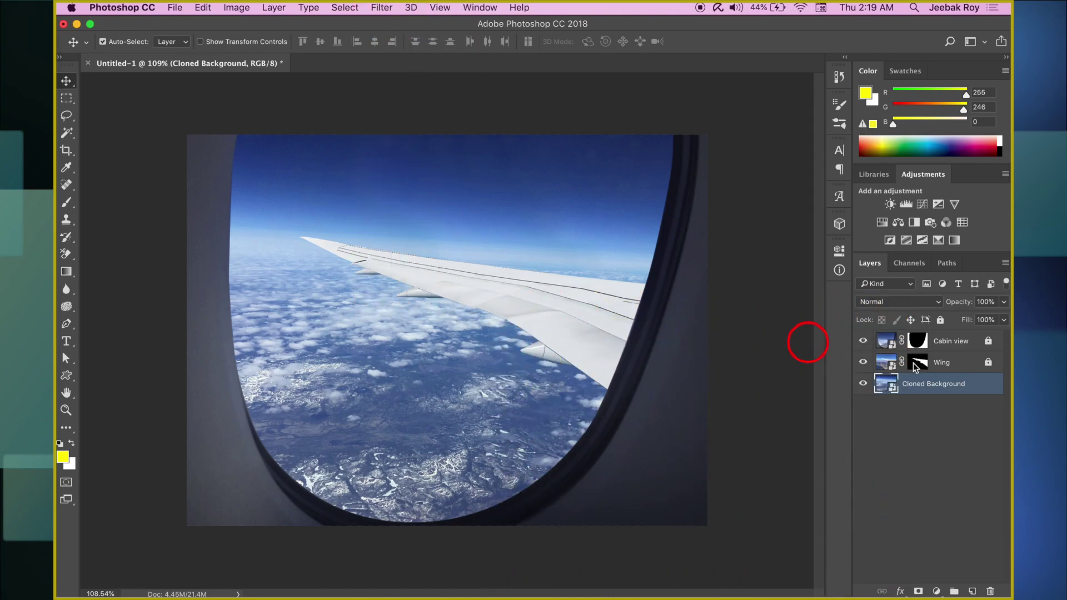
# Step: Apply a Dust & Scratches smart filter to Cloned Background with threshold 0 and a radius large enough to smooth away the cloud detail
pyautogui.click(381, 8)
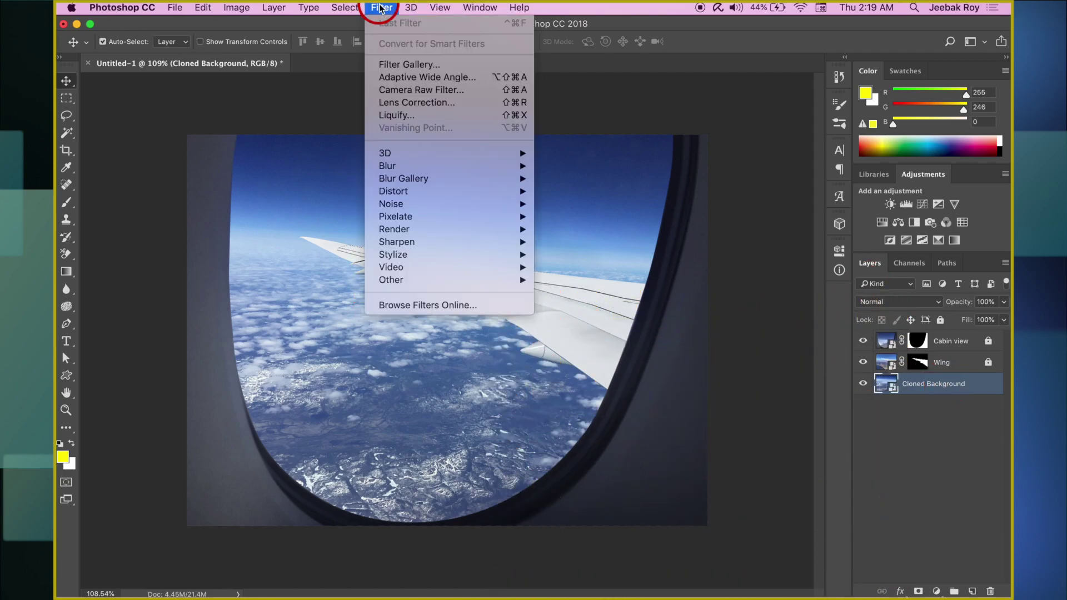
pyautogui.click(404, 204)
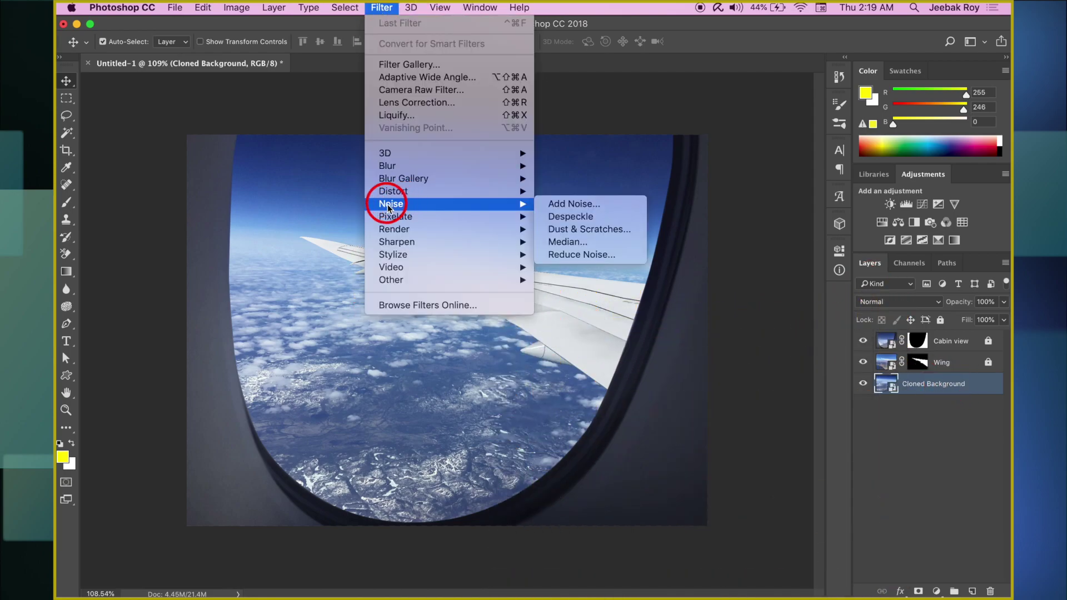
pyautogui.click(574, 230)
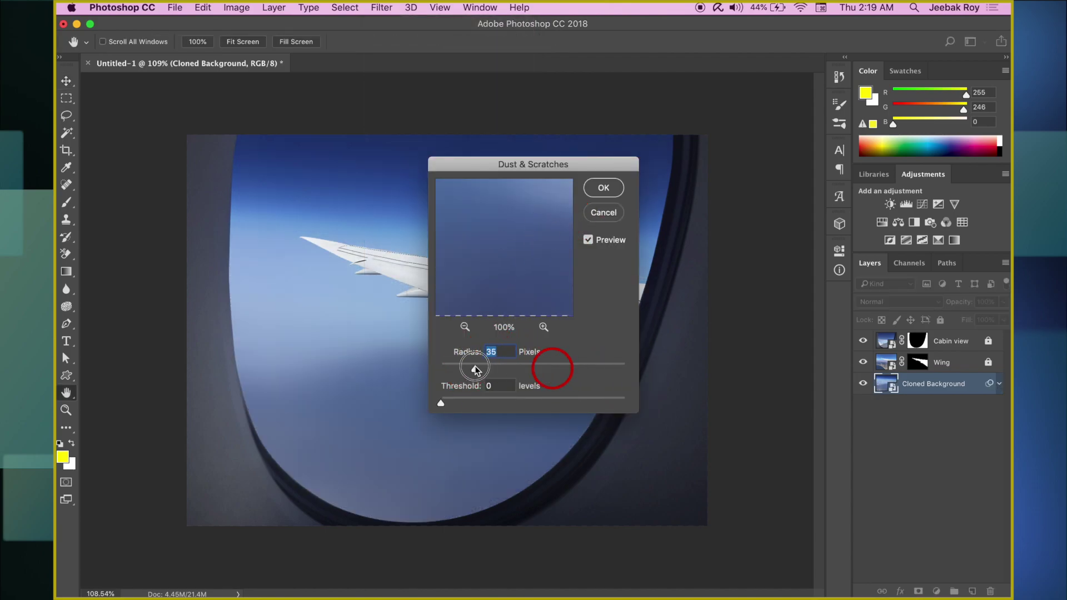
pyautogui.moveTo(475, 369); pyautogui.dragTo(504, 364)
pyautogui.click(603, 188)
# Step: Apply a Gaussian Blur smart filter to Cloned Background and lock the layer
pyautogui.click(382, 8)
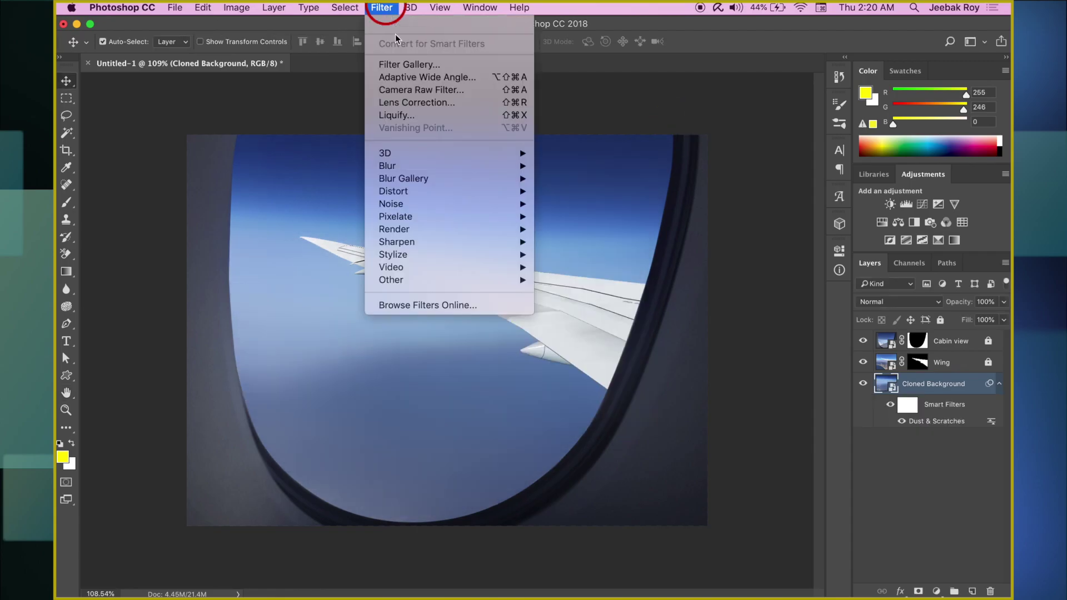
pyautogui.click(426, 168)
pyautogui.click(577, 207)
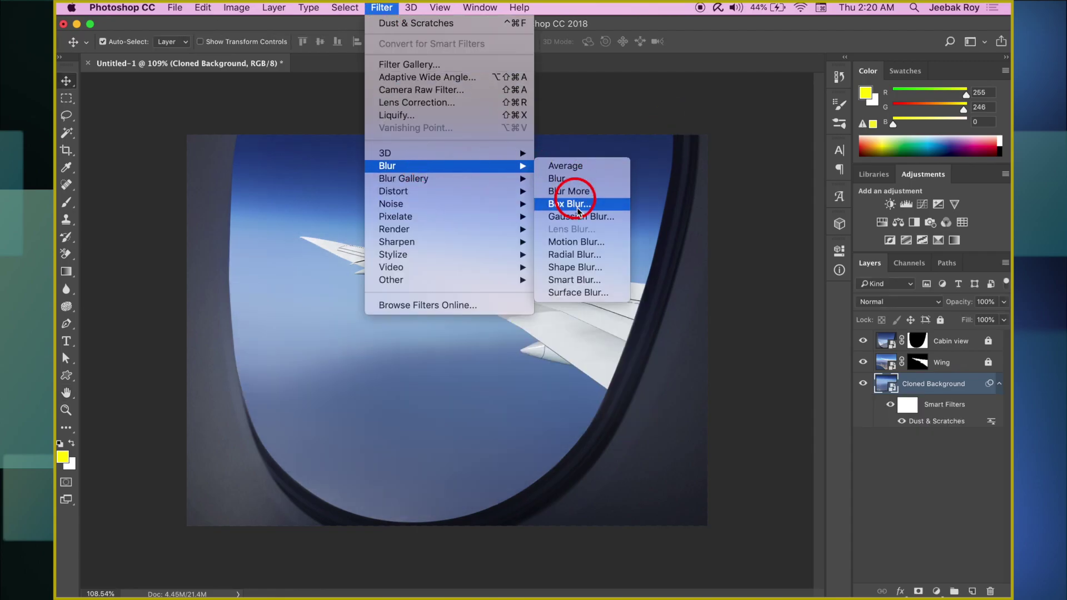
pyautogui.click(577, 216)
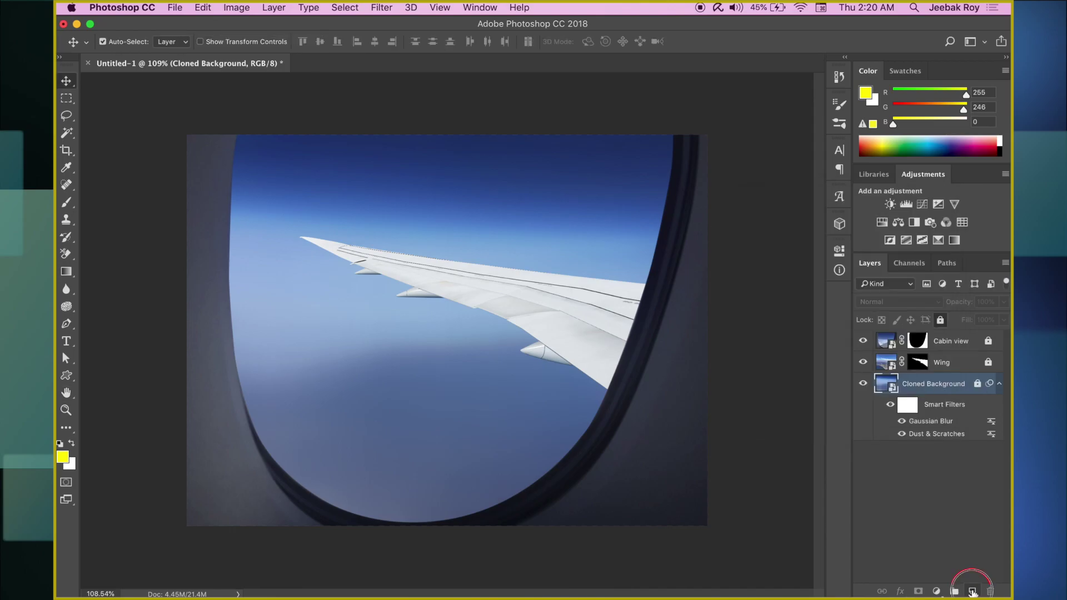
# Step: Add a new layer between Wing and Cloned Background and fill it with black-and-white rendered Clouds
pyautogui.click(972, 591)
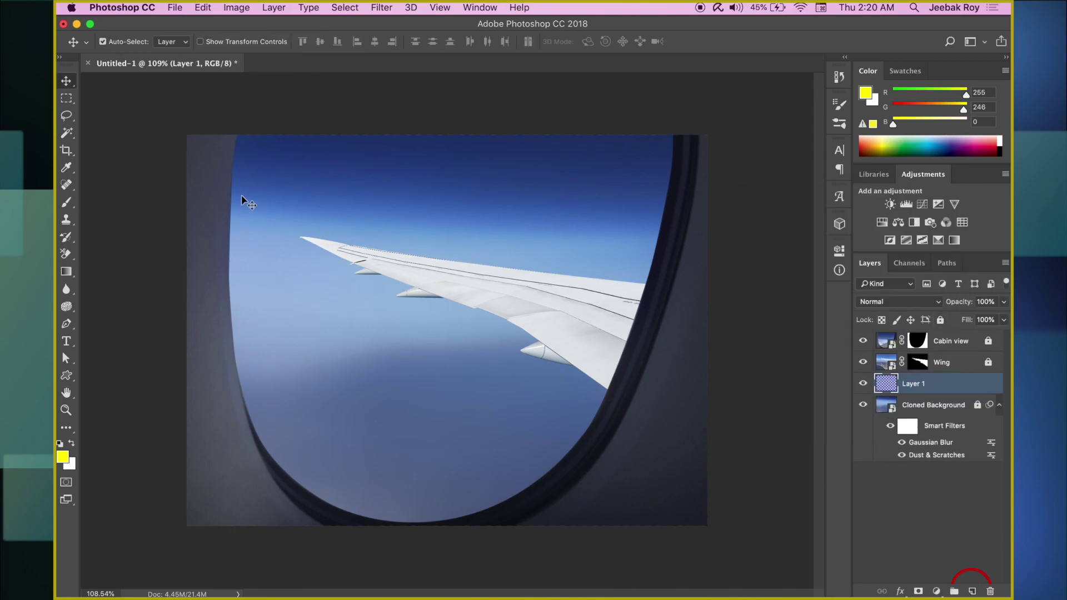
pyautogui.click(382, 8)
pyautogui.click(383, 229)
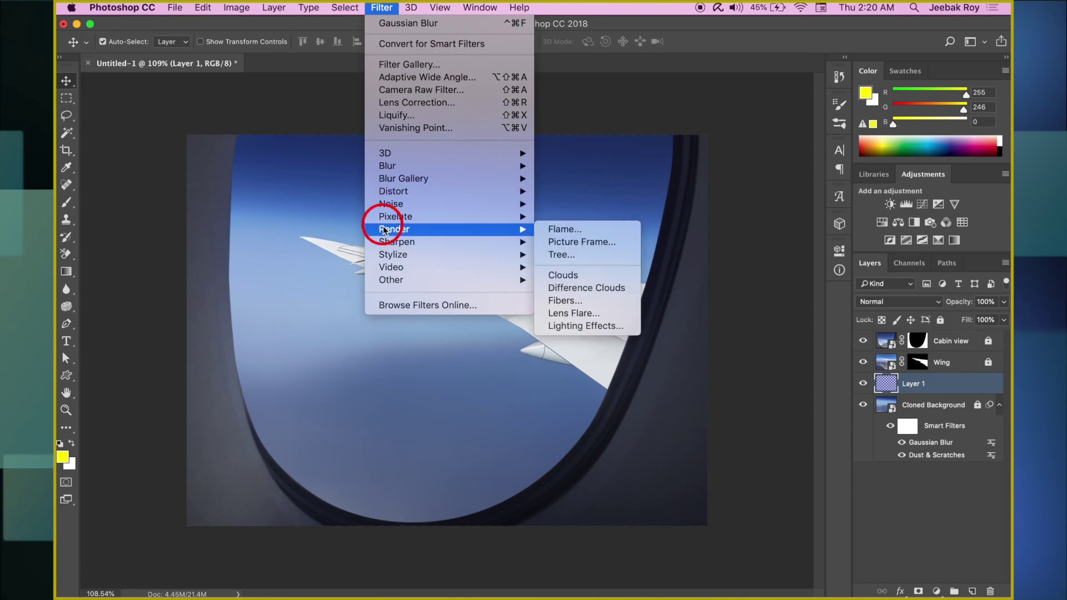
pyautogui.click(558, 276)
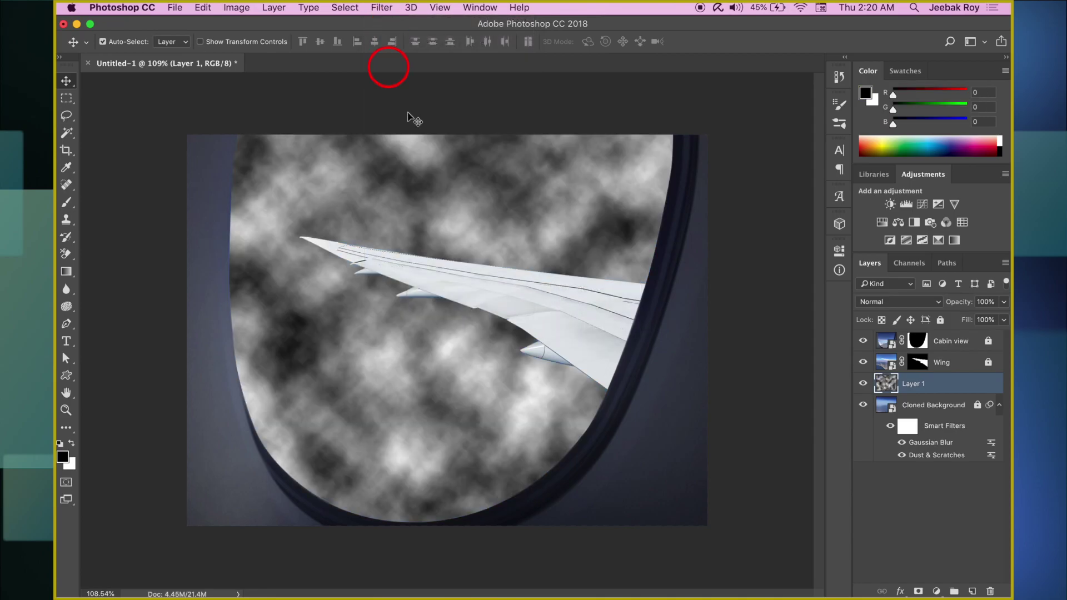
# Step: Apply the Wind filter to the rendered clouds on Layer 1 with method Blast and direction From the Right
pyautogui.click(383, 8)
pyautogui.click(528, 254)
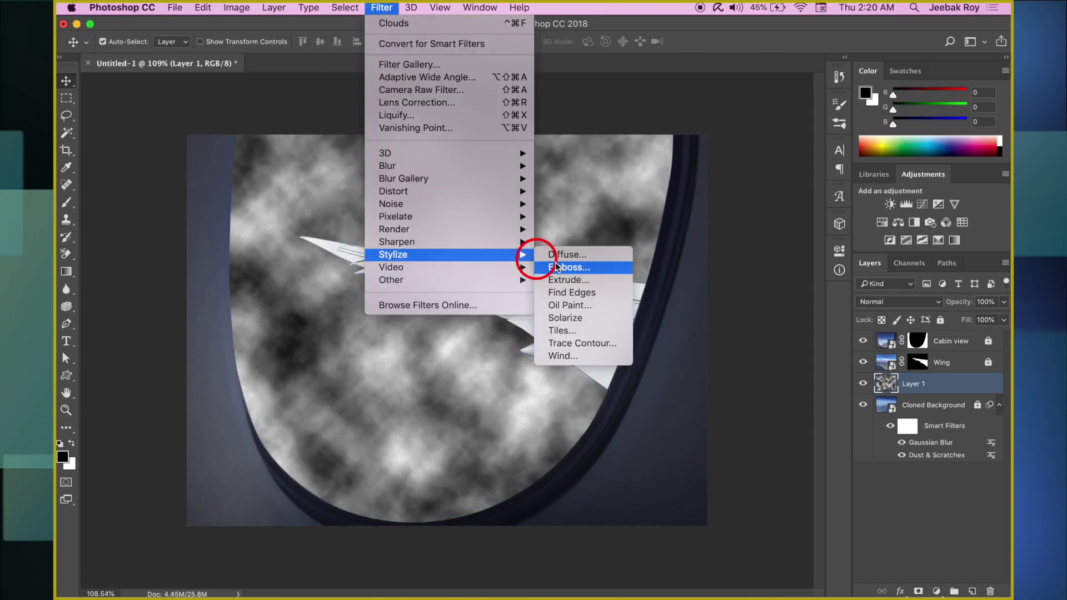
pyautogui.click(566, 356)
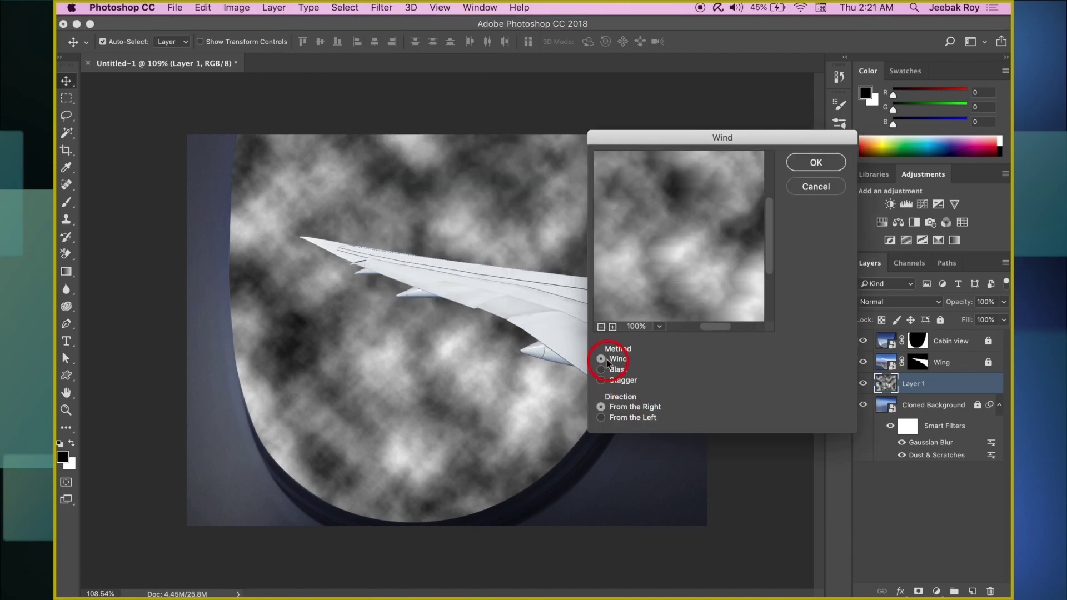
pyautogui.click(612, 370)
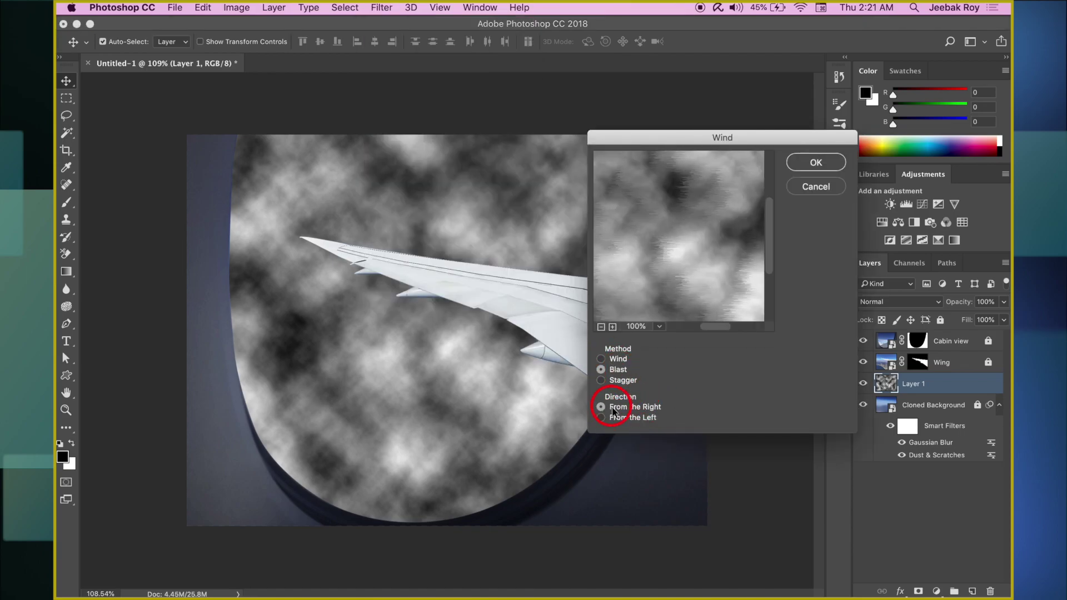
pyautogui.click(813, 162)
# Step: Stretch the wind-blown cloud layer slightly wider so it extends past the sides of the canvas
pyautogui.press('super+t')
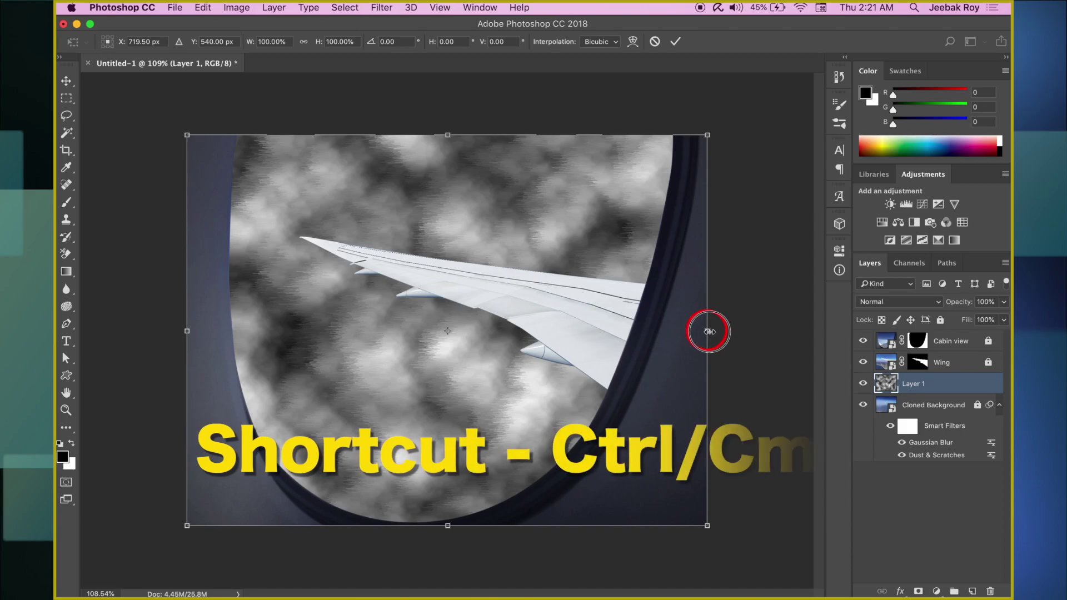
pyautogui.moveTo(709, 331); pyautogui.dragTo(722, 331)
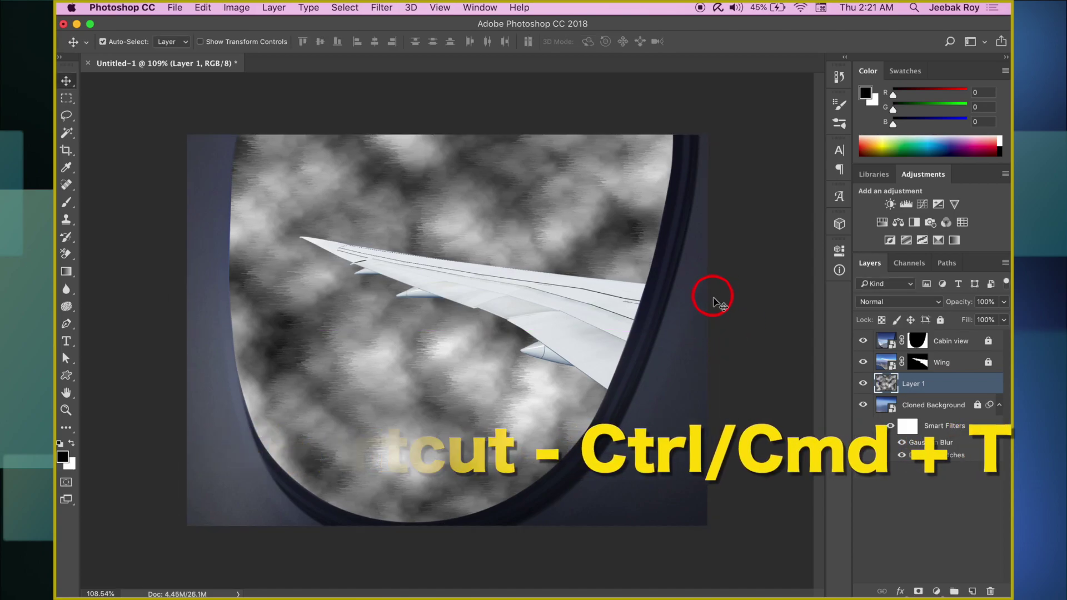
# Step: Set Layer 1's blend mode to Soft Light and duplicate the layer
pyautogui.click(918, 300)
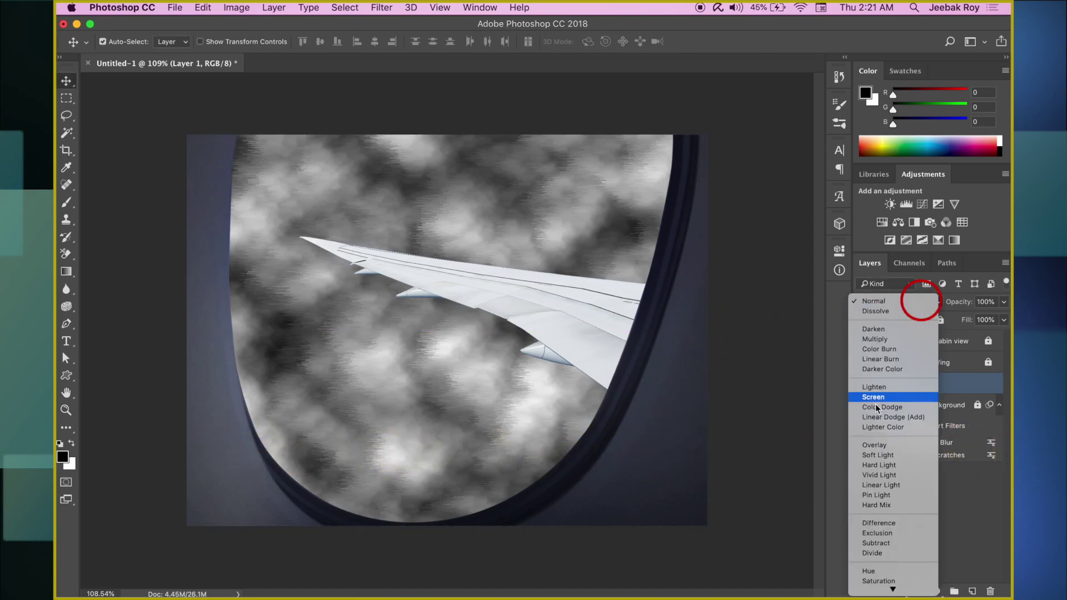
pyautogui.click(879, 457)
pyautogui.hotkey('ctrl', 'j')
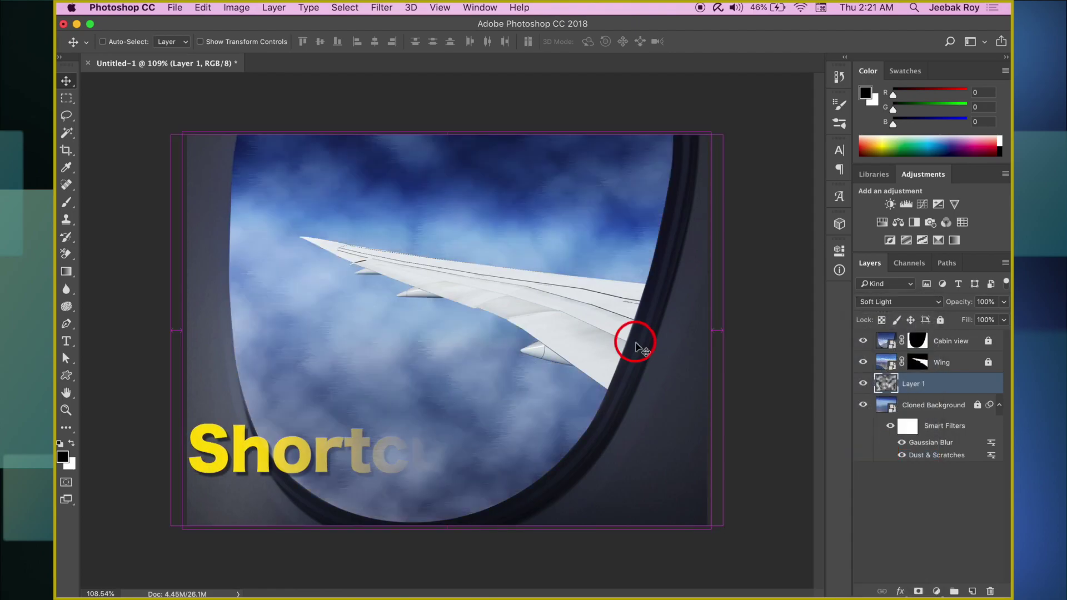
# Step: Unlock Cabin view and add a Screen Outer Glow with opacity 22% and size 67 px, comparing it with and without the preview
pyautogui.click(943, 336)
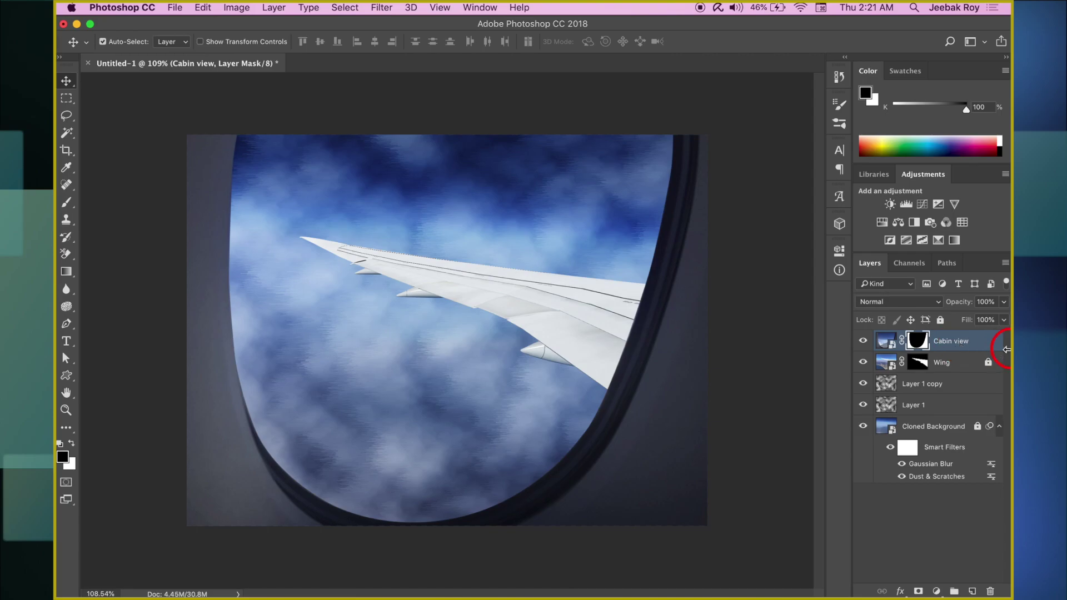
pyautogui.doubleClick(996, 348)
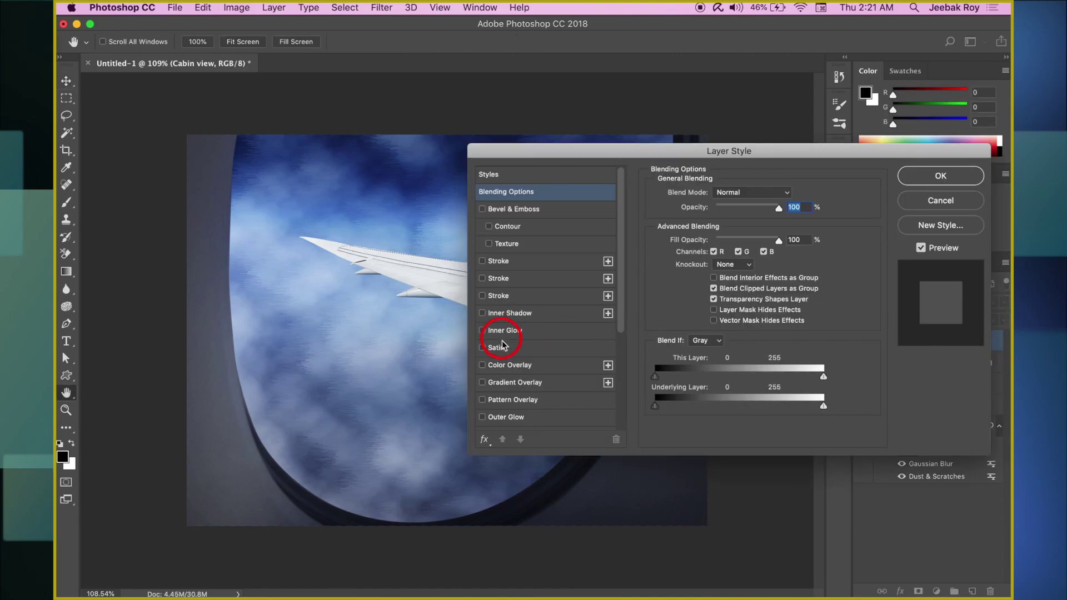
pyautogui.scroll(-5, 502, 344)
pyautogui.click(517, 312)
pyautogui.moveTo(696, 150); pyautogui.dragTo(678, 234)
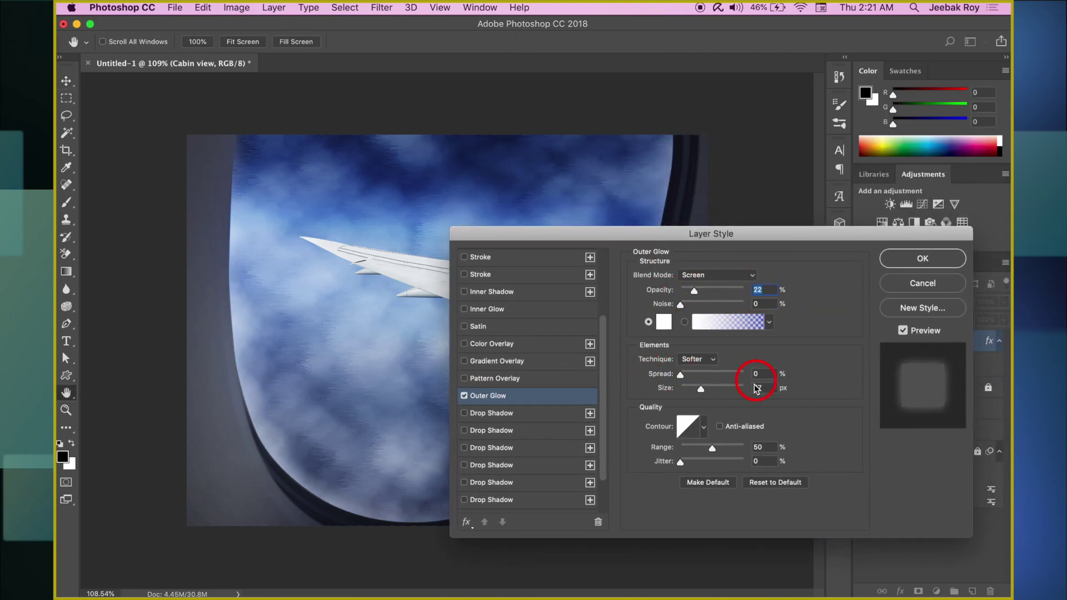
pyautogui.click(902, 331)
pyautogui.click(903, 330)
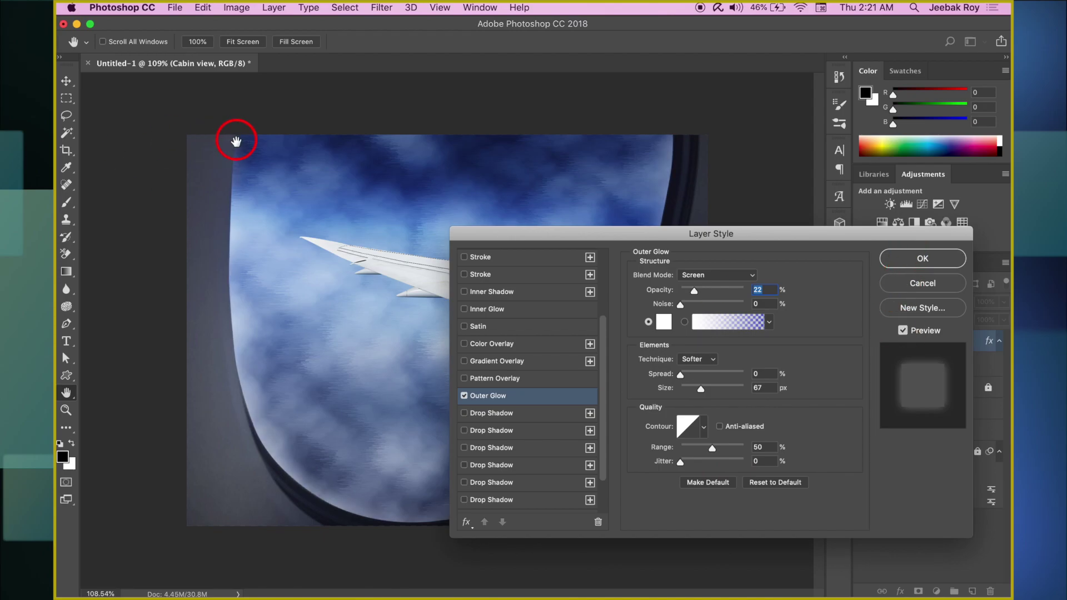
pyautogui.click(903, 330)
pyautogui.click(903, 330)
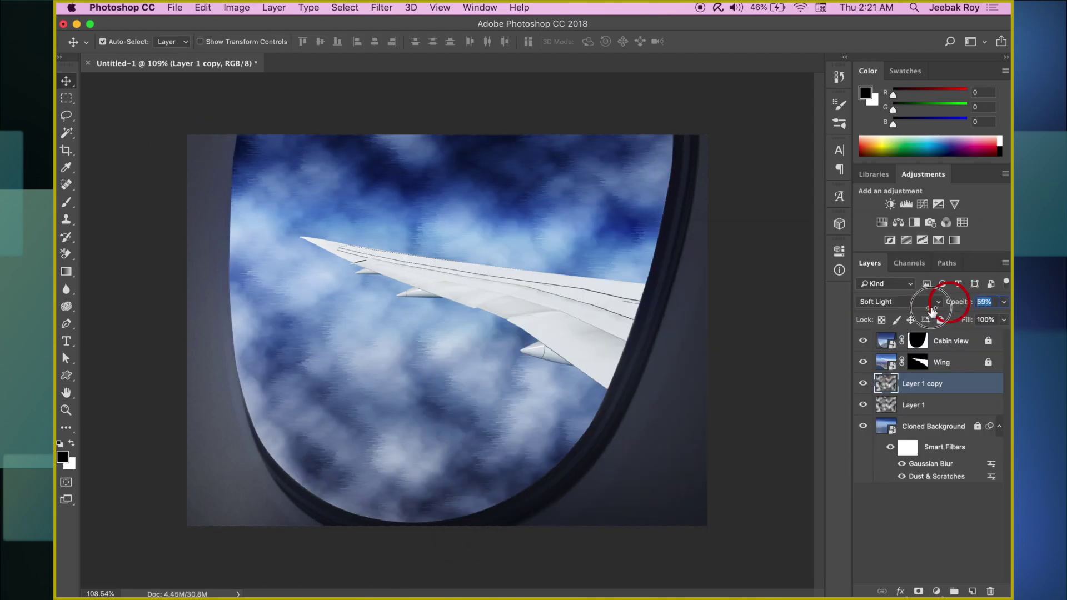
# Step: Lower the opacity of Layer 1 copy to 29%
pyautogui.moveTo(950, 302); pyautogui.dragTo(906, 315)
# Step: Try to convert Layer 1 and Layer 1 copy together into a smart object
pyautogui.keyDown('shift'); pyautogui.click(940, 411); pyautogui.keyUp('shift')
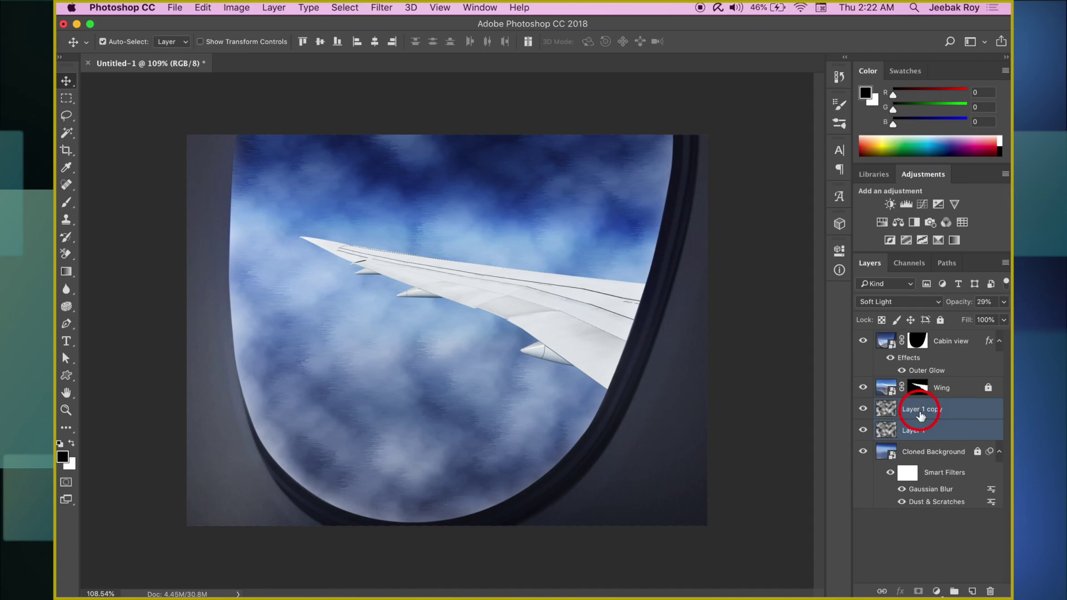
pyautogui.rightClick(921, 416)
pyautogui.click(818, 201)
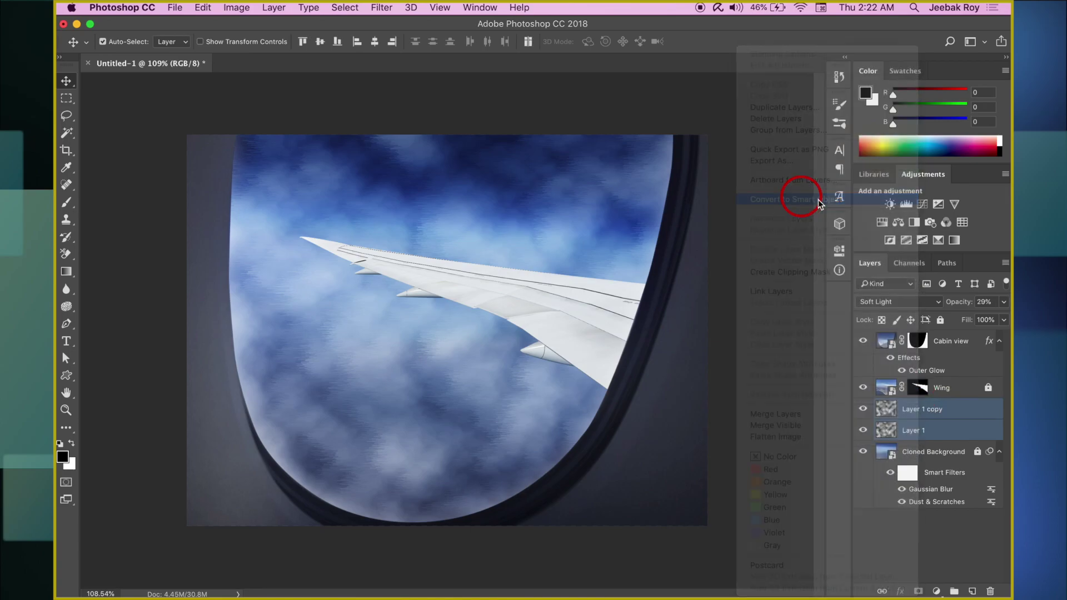
pyautogui.press('super+z')
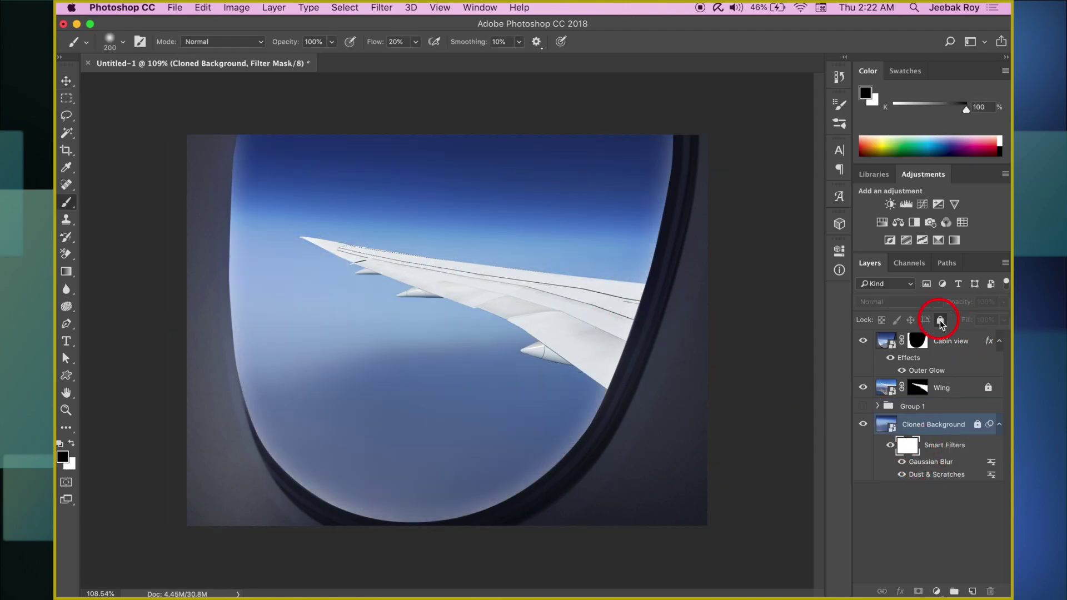
# Step: Unlock Cloned Background and paint black on its smart filter mask with a soft 200 px brush to restore the sky and ground detail
pyautogui.click(940, 320)
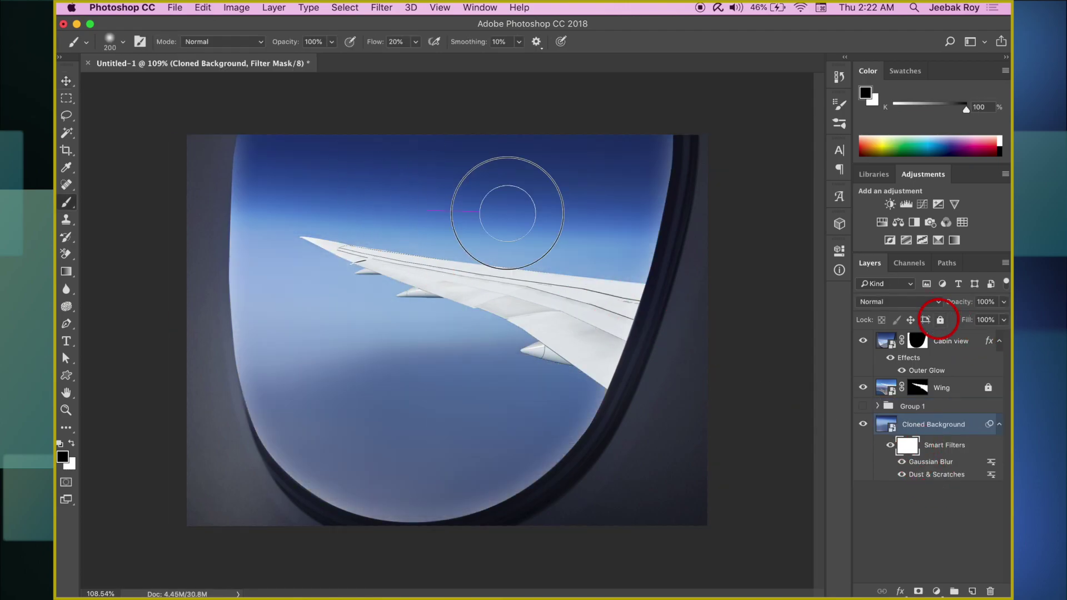
pyautogui.moveTo(407, 202)
pyautogui.mouseDown()
pyautogui.moveTo(557, 245)
pyautogui.moveTo(279, 238)
pyautogui.mouseUp()
pyautogui.moveTo(378, 258)
pyautogui.mouseDown()
pyautogui.moveTo(289, 291)
pyautogui.moveTo(164, 228)
pyautogui.moveTo(490, 164)
pyautogui.moveTo(602, 228)
pyautogui.moveTo(576, 260)
pyautogui.moveTo(362, 318)
pyautogui.moveTo(580, 331)
pyautogui.moveTo(298, 387)
pyautogui.moveTo(351, 439)
pyautogui.mouseUp()
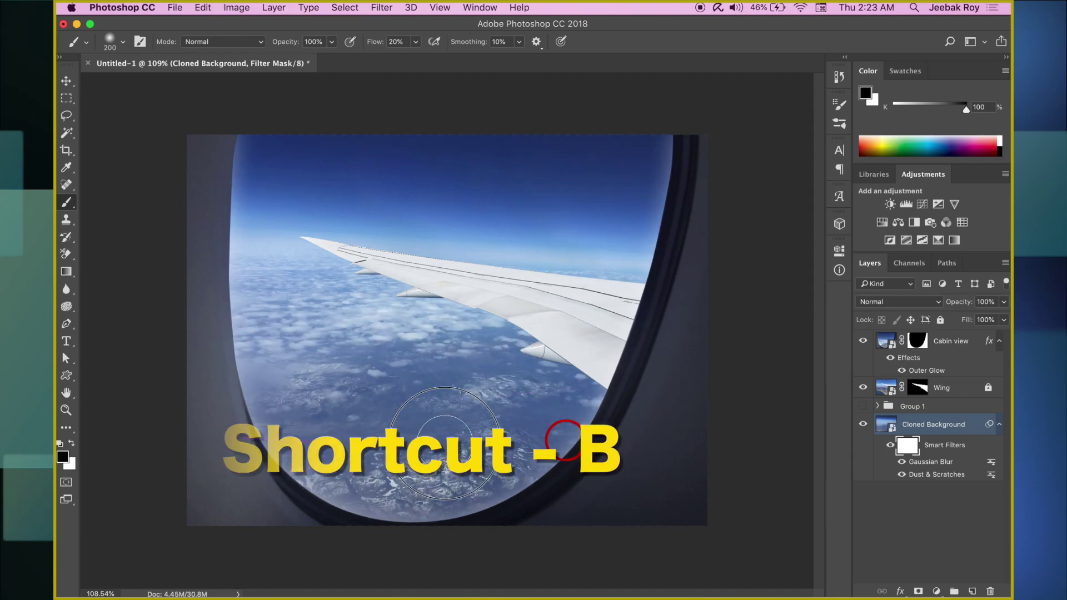
# Step: Make Group 1 visible and add a layer mask to it
pyautogui.click(863, 406)
pyautogui.click(916, 410)
pyautogui.click(917, 591)
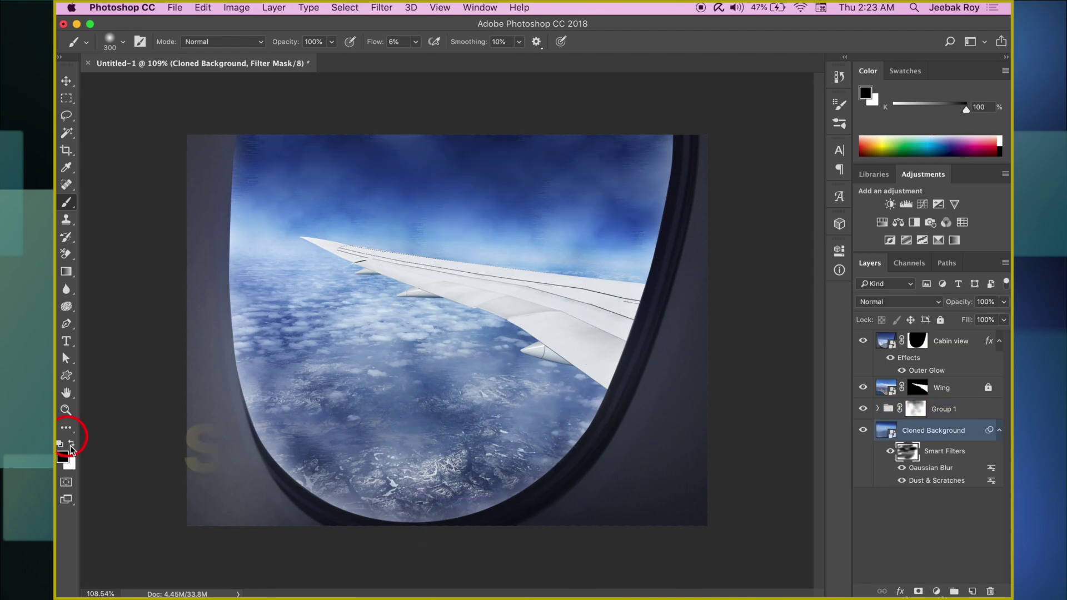
# Step: Paint white on Cloned Background's smart filter mask with a soft 300 px brush at 6% flow to bring back some blur
pyautogui.click(71, 445)
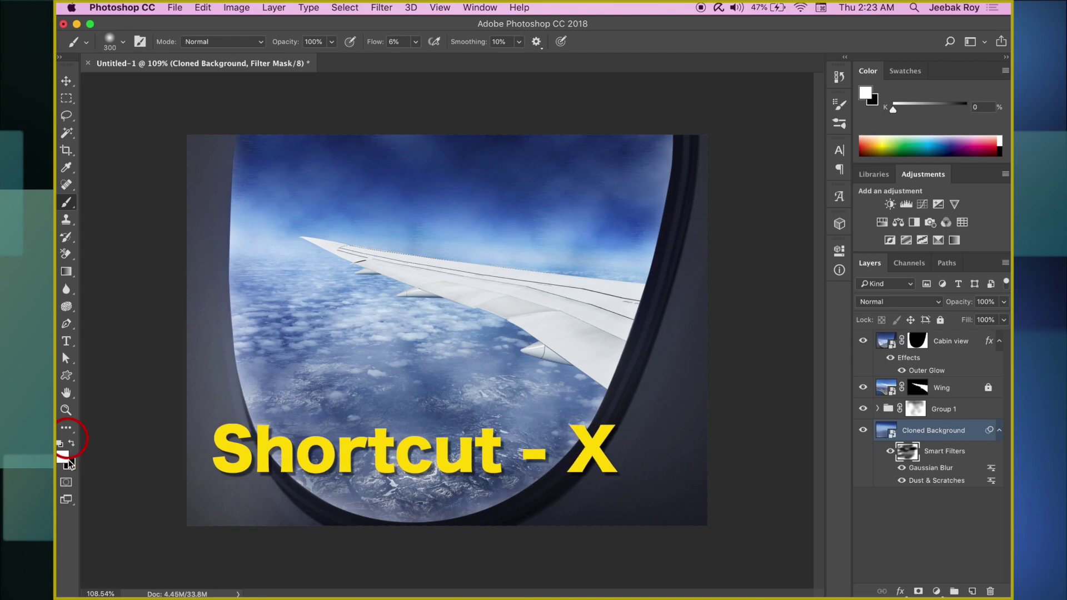
pyautogui.press('x')
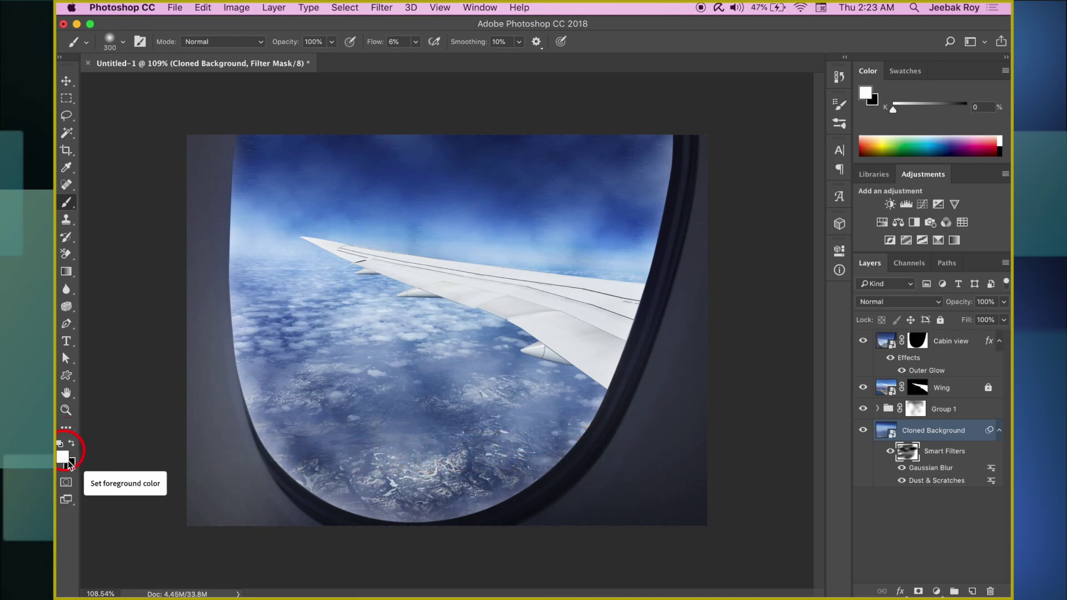
pyautogui.moveTo(329, 352); pyautogui.dragTo(373, 350)
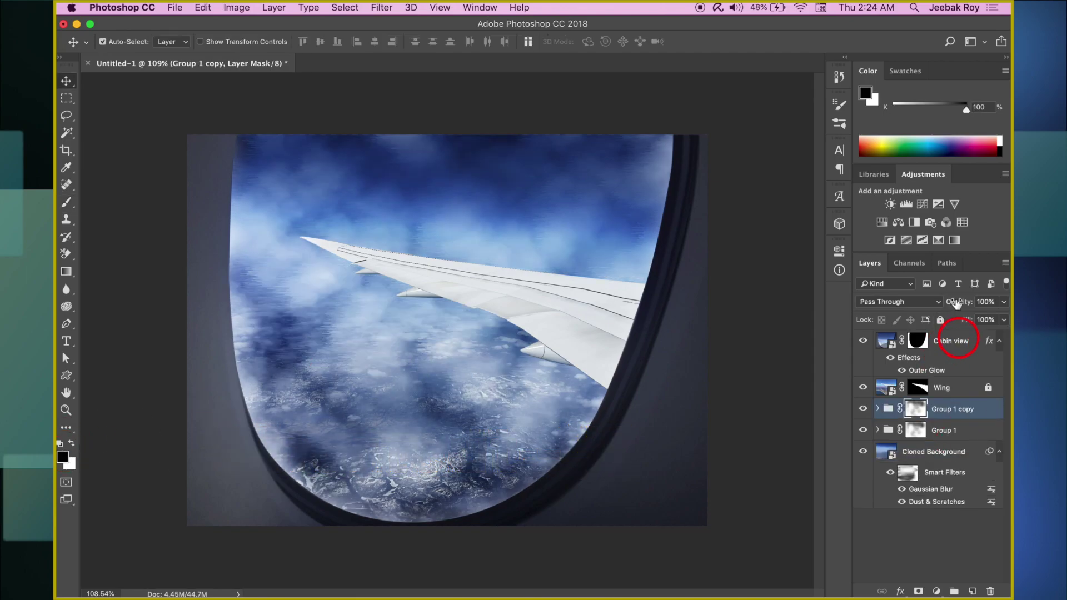
# Step: Lower the opacity of Group 1 copy to 10%
pyautogui.moveTo(956, 302); pyautogui.dragTo(896, 343)
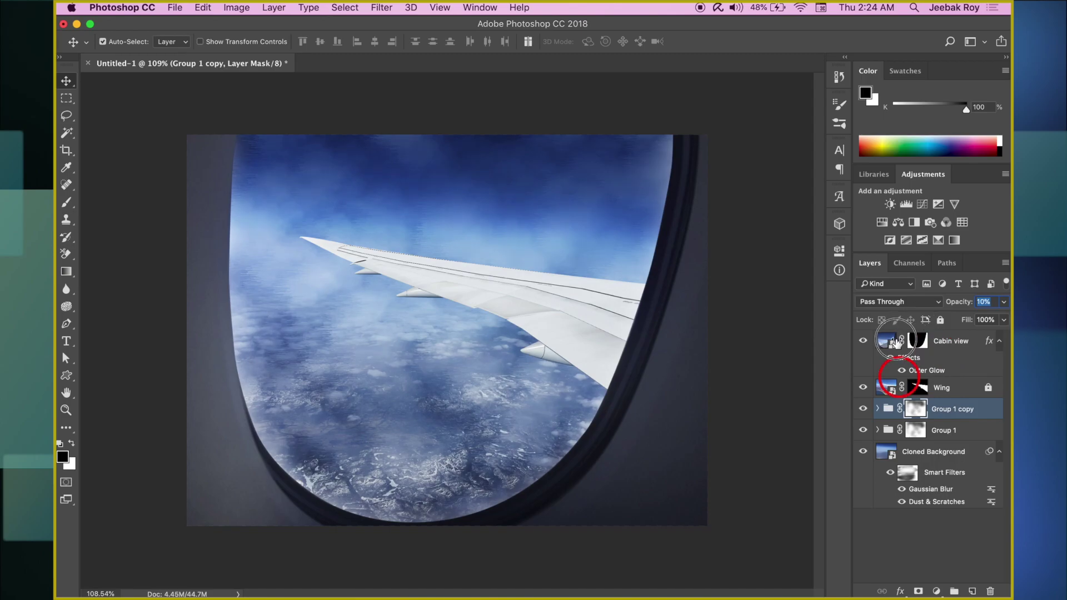
# Step: Convert all layers from Cabin view down to Cloned Background into a single smart object
pyautogui.click(896, 341)
pyautogui.keyDown('shift'); pyautogui.click(928, 453); pyautogui.keyUp('shift')
pyautogui.rightClick(929, 454)
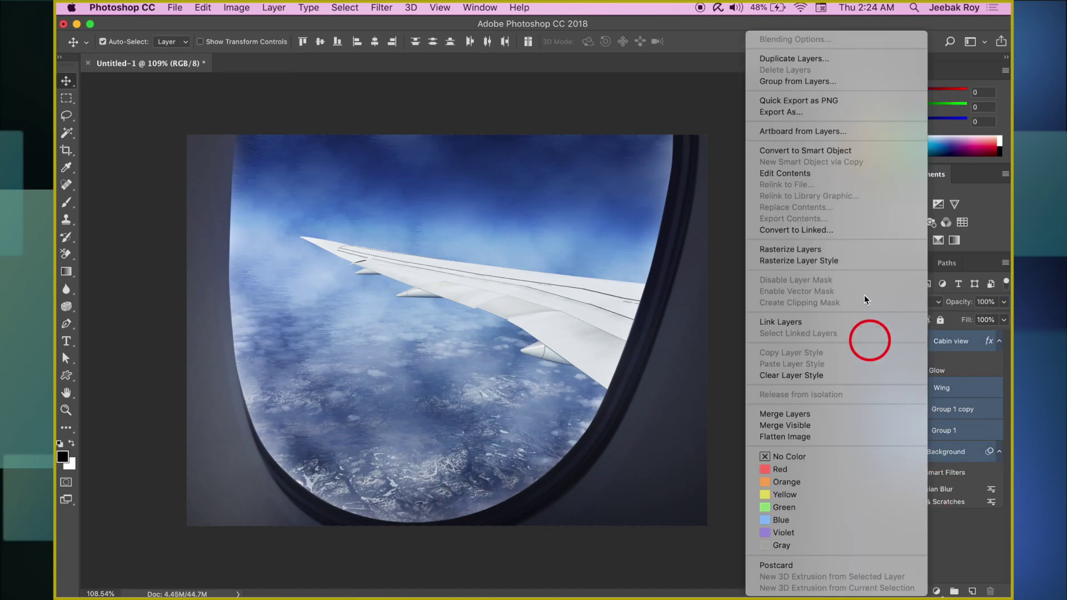
pyautogui.click(811, 155)
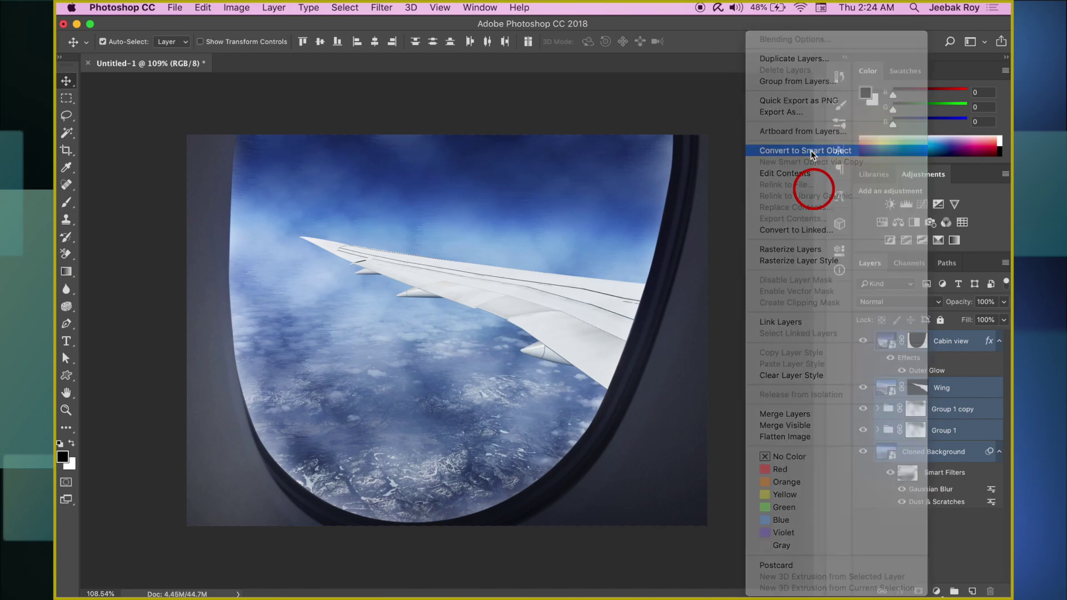
# Step: Apply the Camera Raw Filter to the combined Cabin view smart object, fine-tuning three of its image adjustments
pyautogui.click(381, 8)
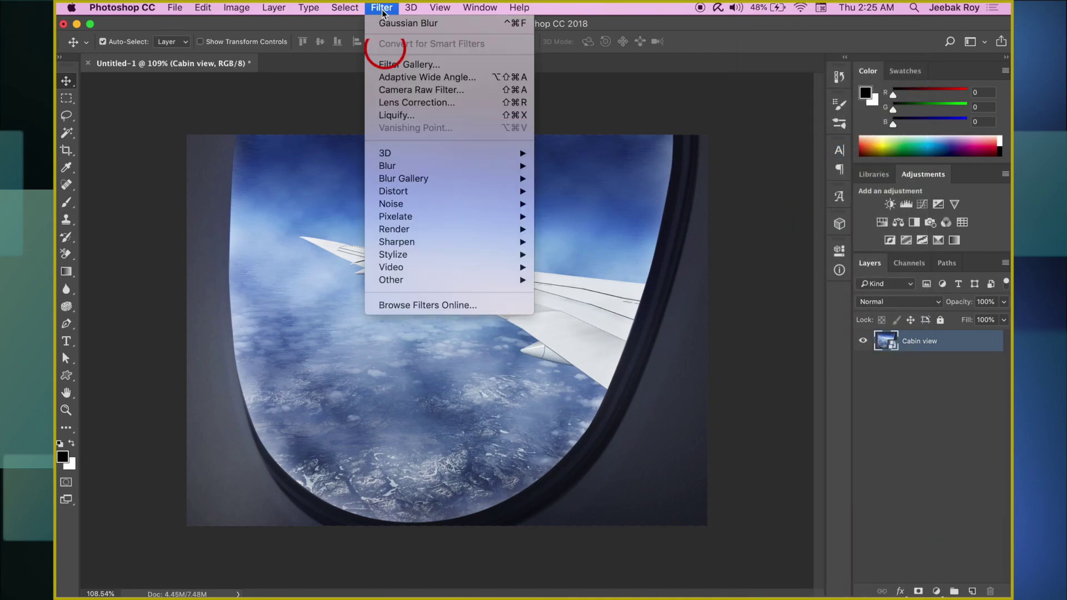
pyautogui.click(411, 90)
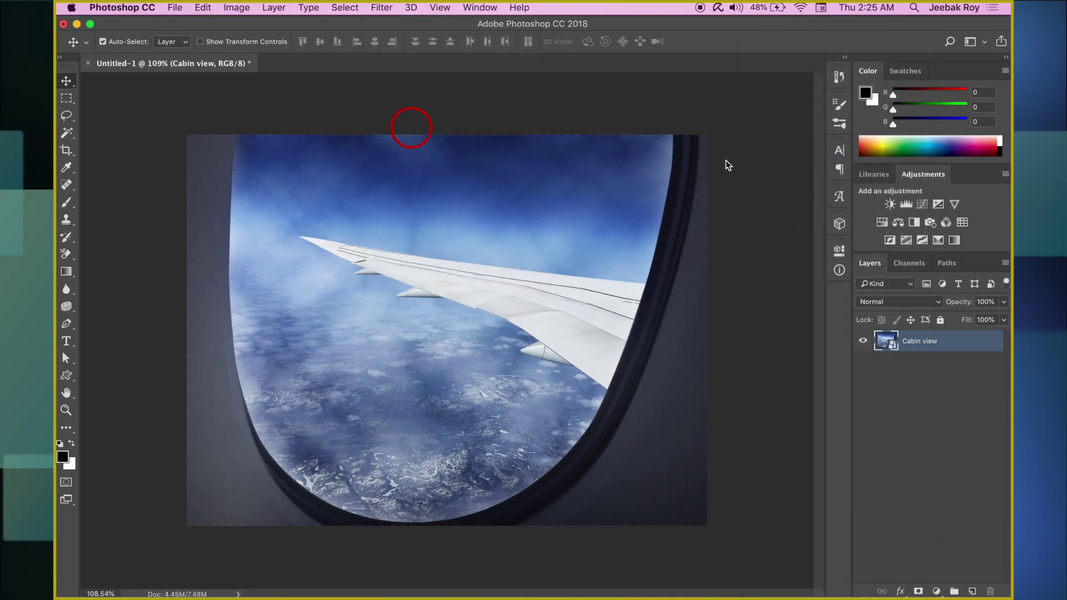
pyautogui.moveTo(867, 274); pyautogui.dragTo(857, 274)
pyautogui.moveTo(867, 298); pyautogui.dragTo(870, 297)
pyautogui.moveTo(867, 480); pyautogui.dragTo(888, 480)
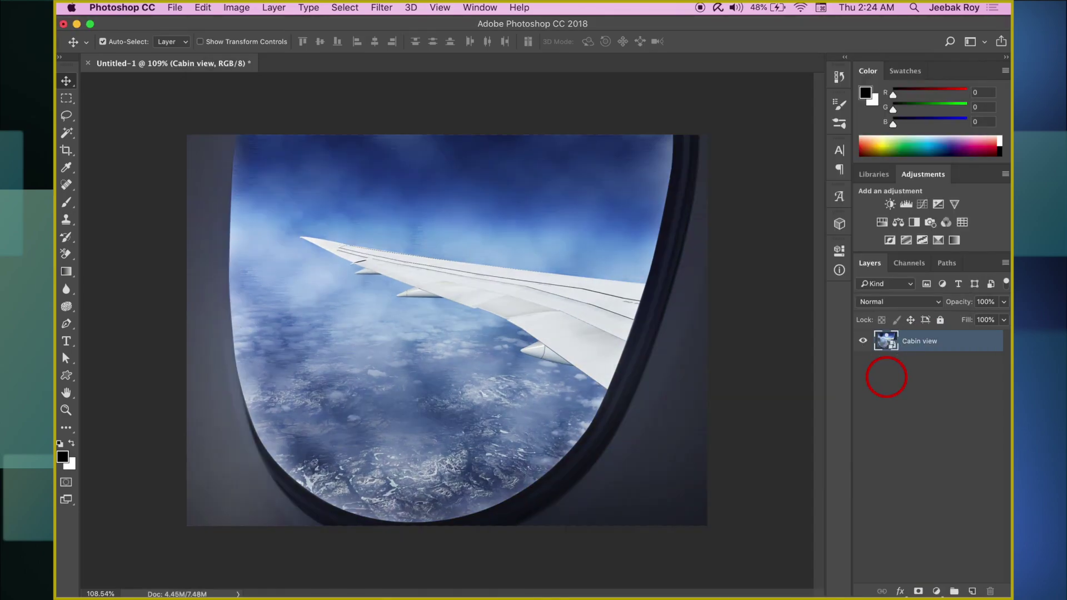
# Step: Open the Cabin view smart object's contents to check its layers, return to the composite, and close the contents document
pyautogui.doubleClick(885, 341)
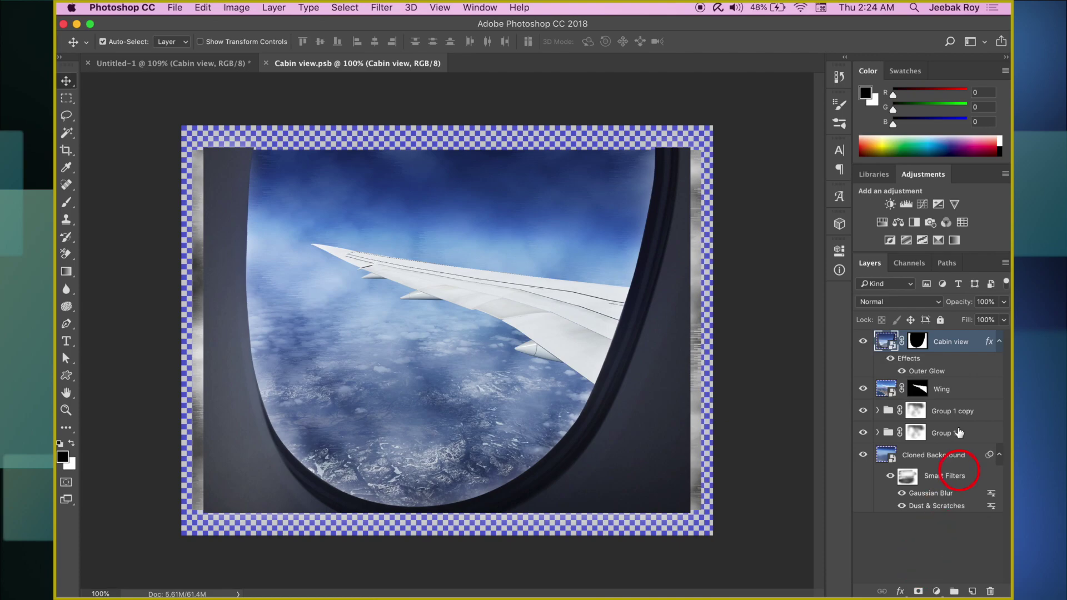
pyautogui.click(201, 63)
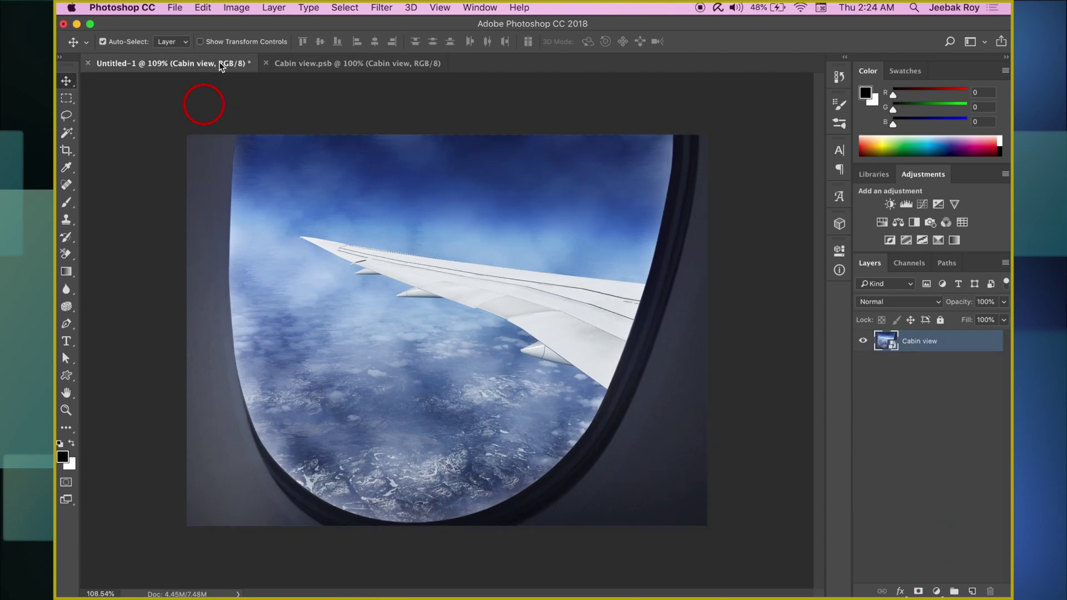
pyautogui.click(266, 63)
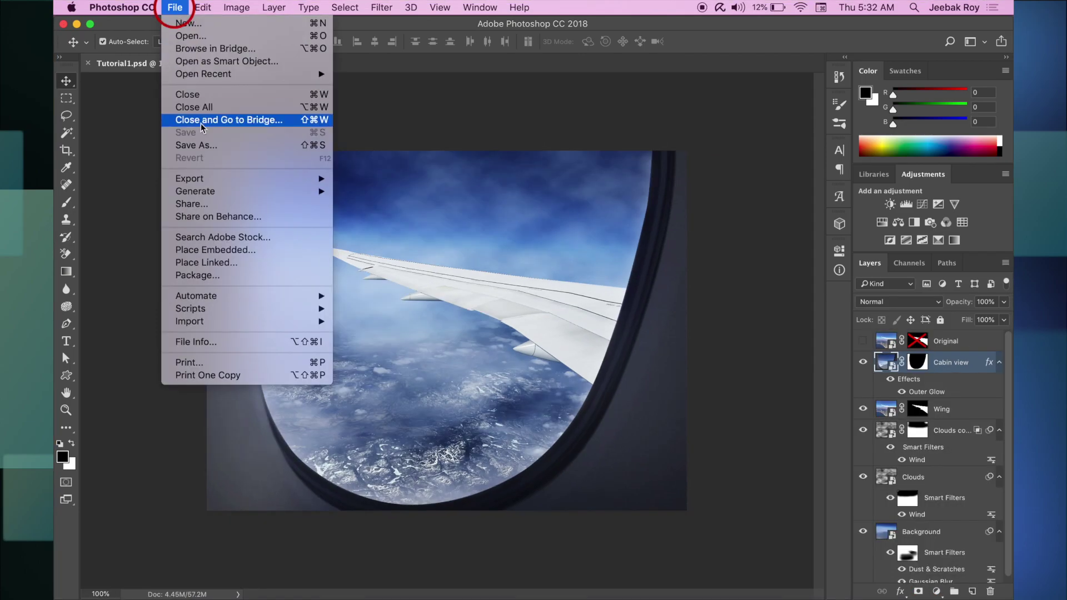
# Step: Save the Tutorial1 composite to the Desktop in PNG format
pyautogui.click(207, 143)
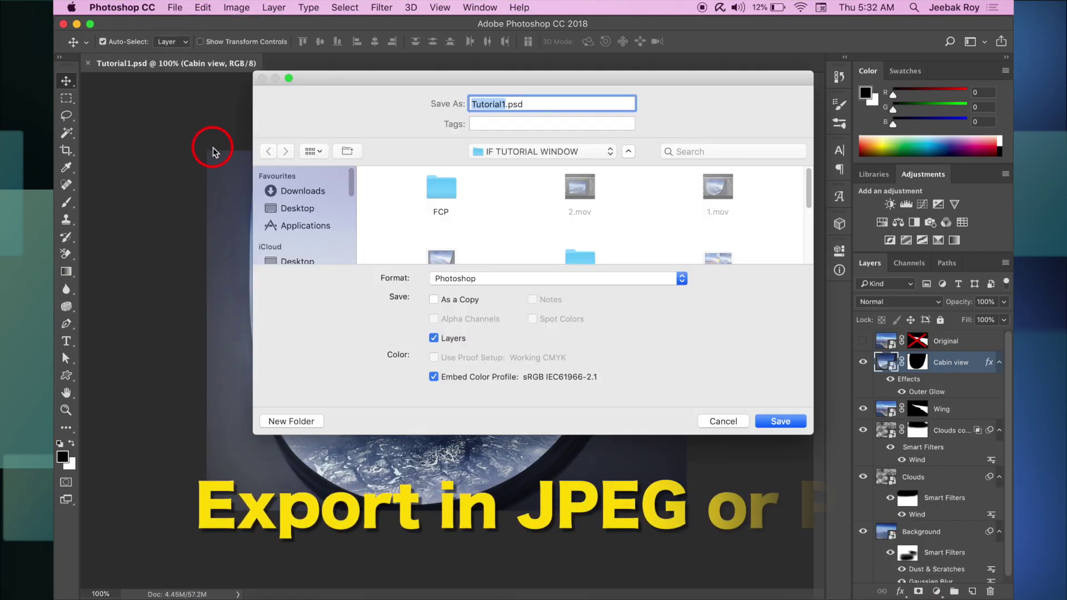
pyautogui.click(489, 278)
pyautogui.click(444, 373)
pyautogui.click(488, 277)
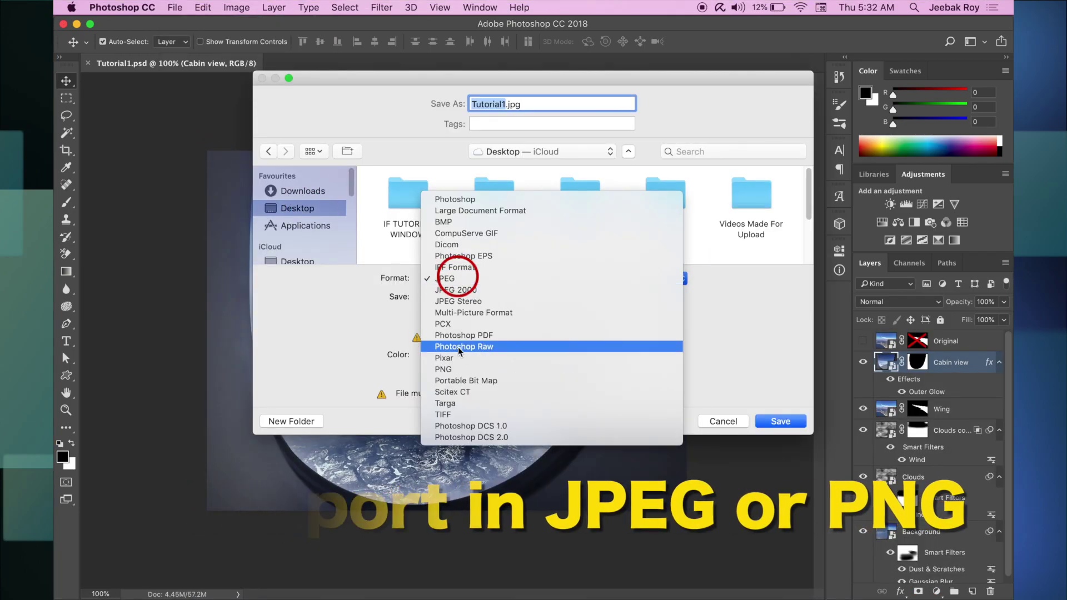
pyautogui.click(454, 369)
pyautogui.click(780, 421)
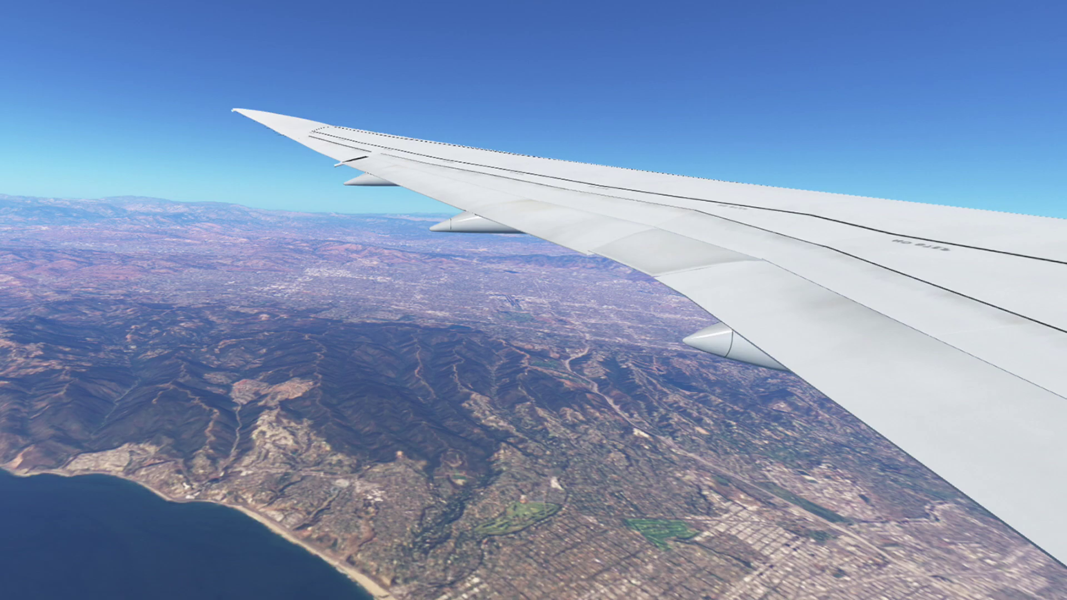